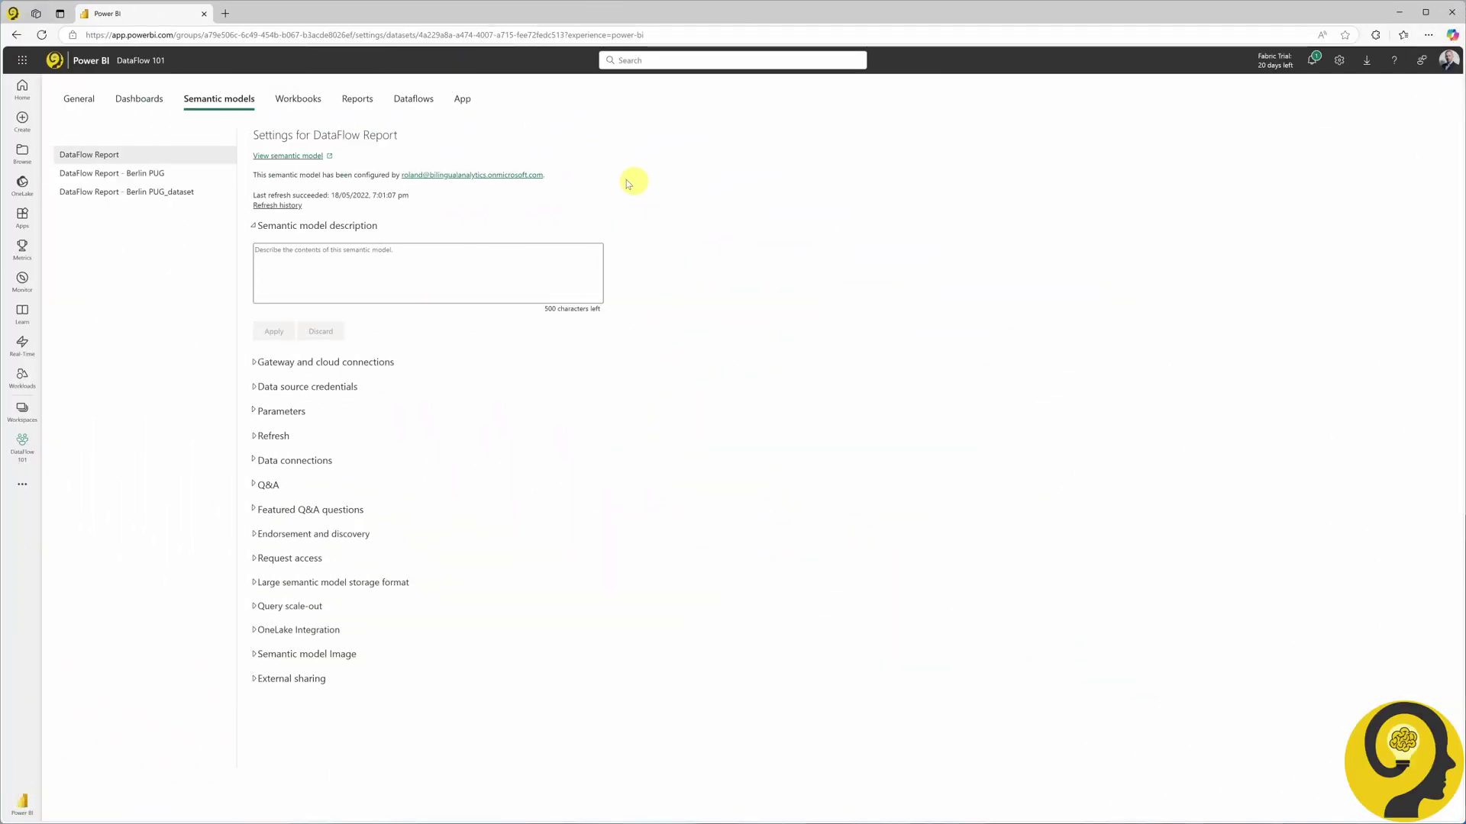
# Expand the DataFlow Report refresh settings and switch on the refresh schedule, keeping 30 minutes.
pyautogui.click(256, 435)
pyautogui.scroll(-3, 358, 435)
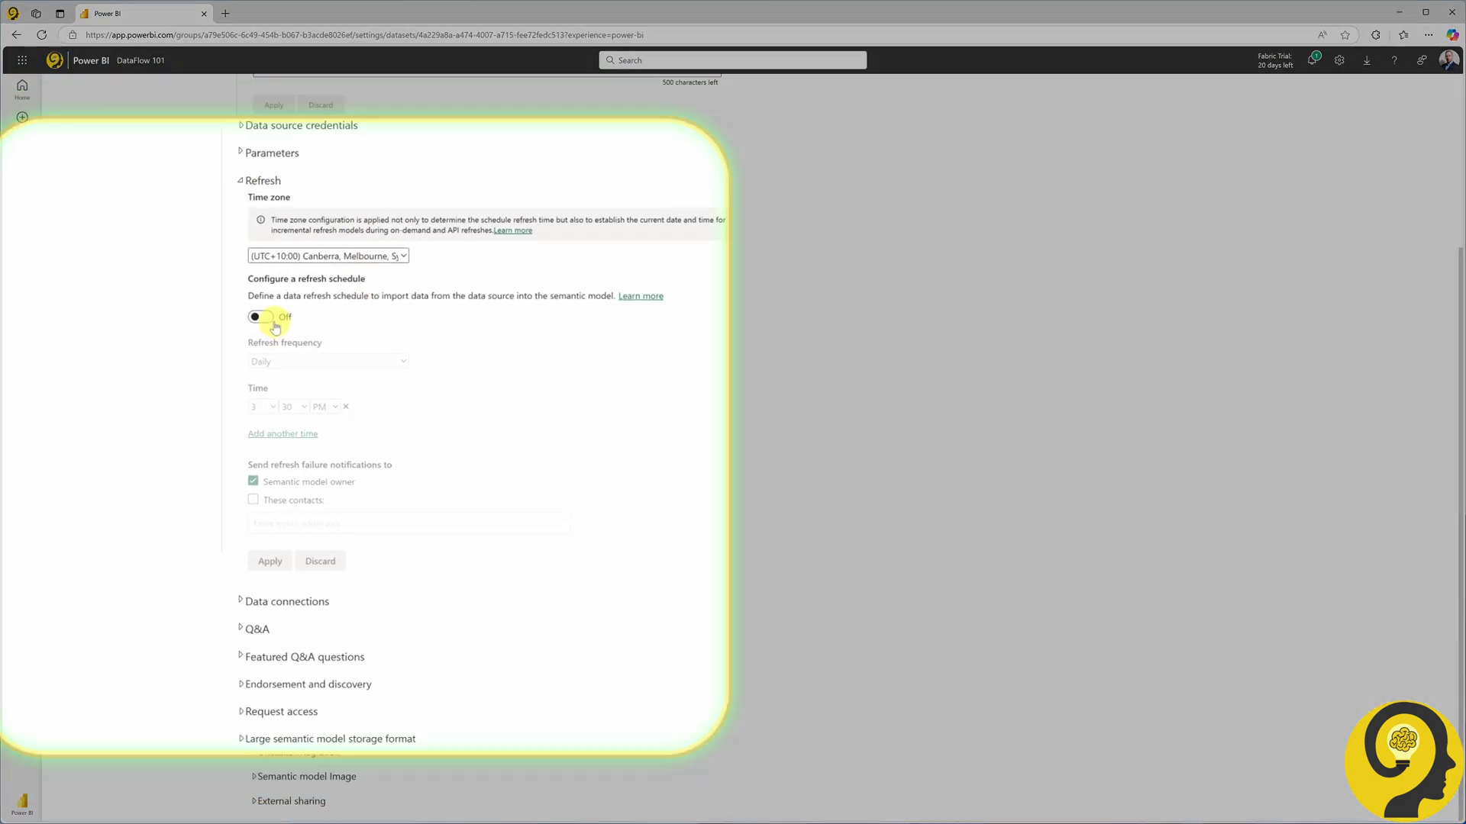
pyautogui.click(271, 330)
pyautogui.click(410, 351)
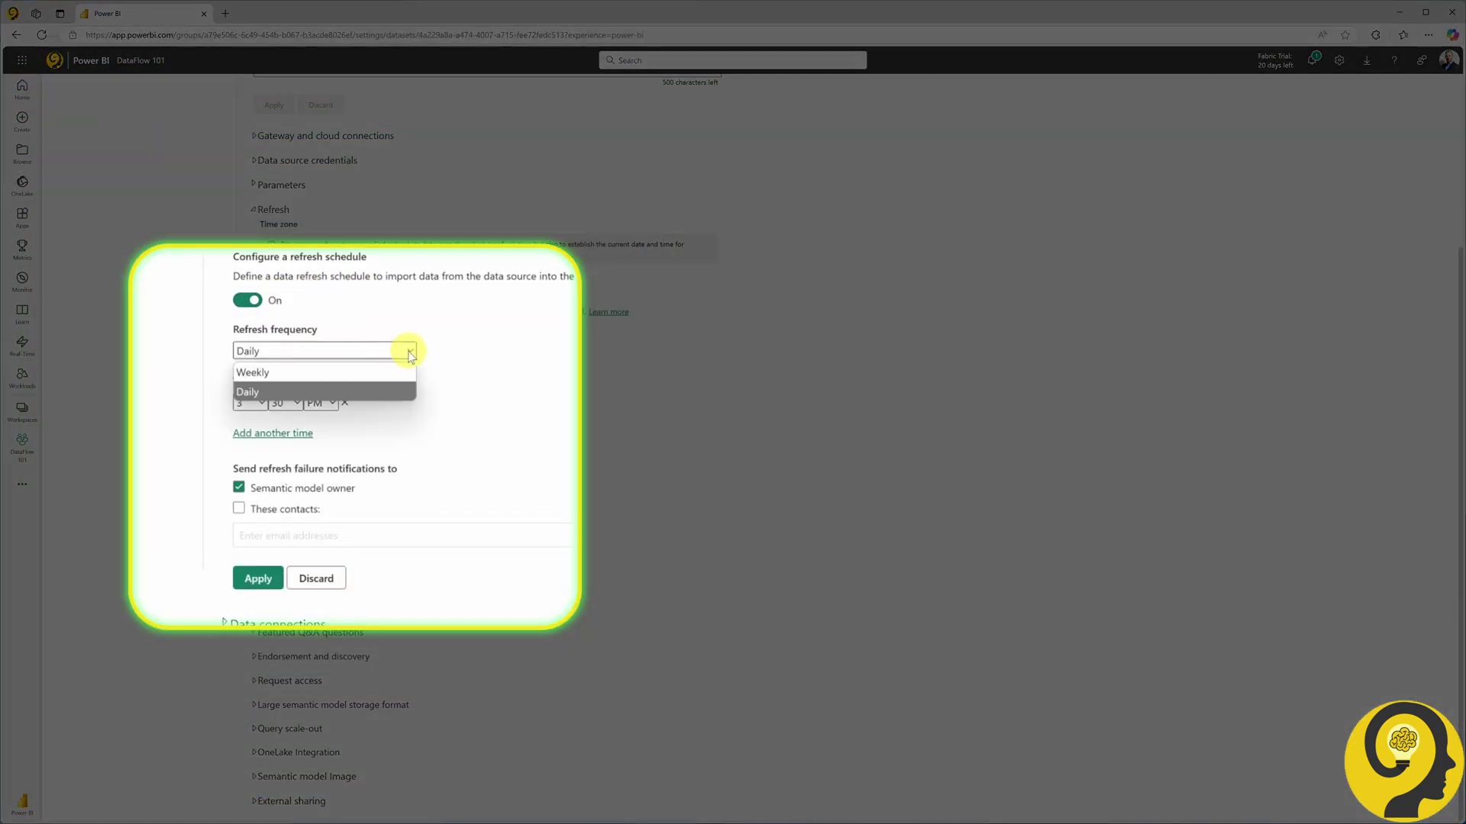
pyautogui.click(320, 369)
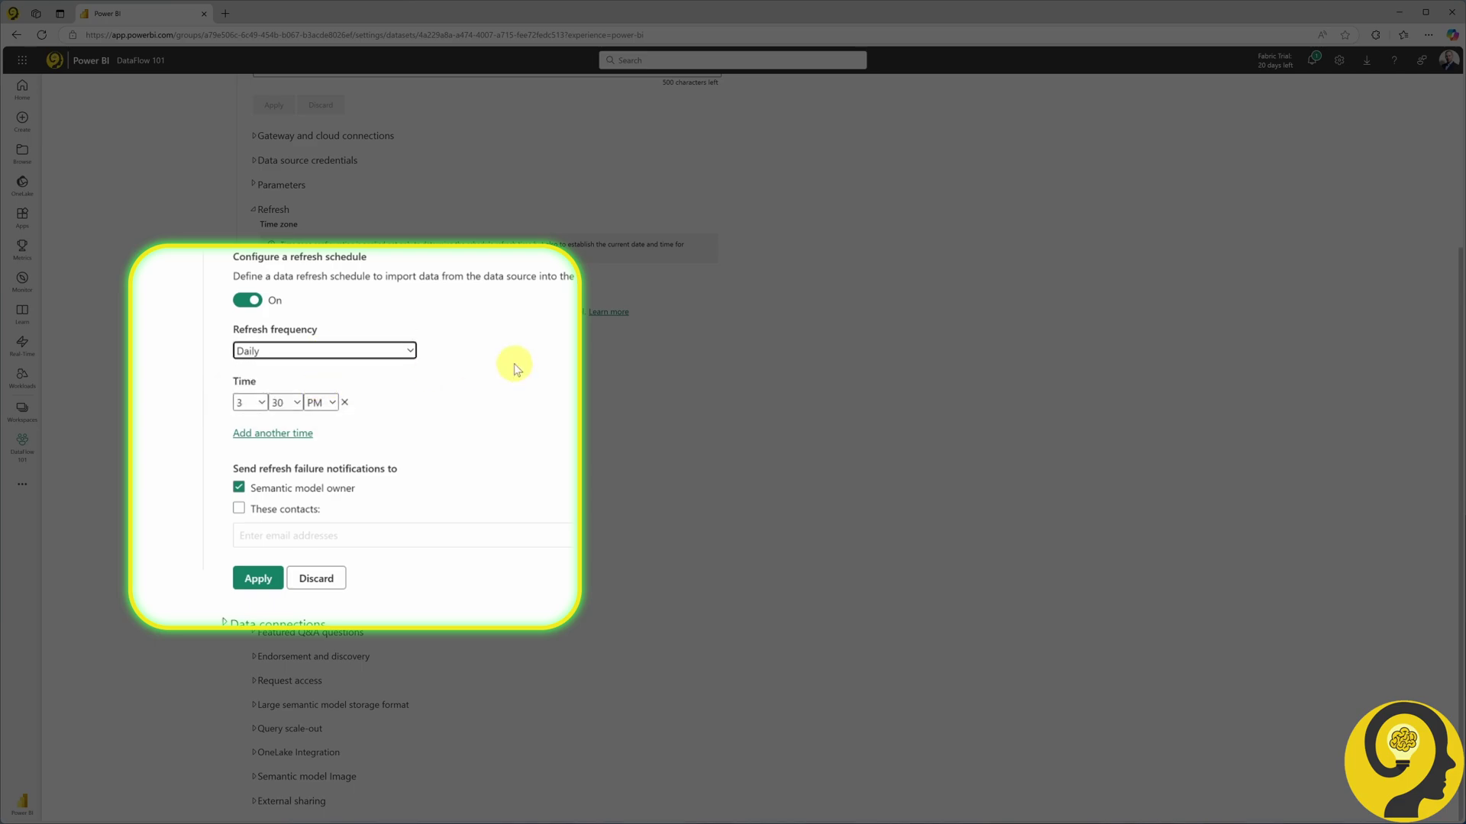
pyautogui.click(285, 403)
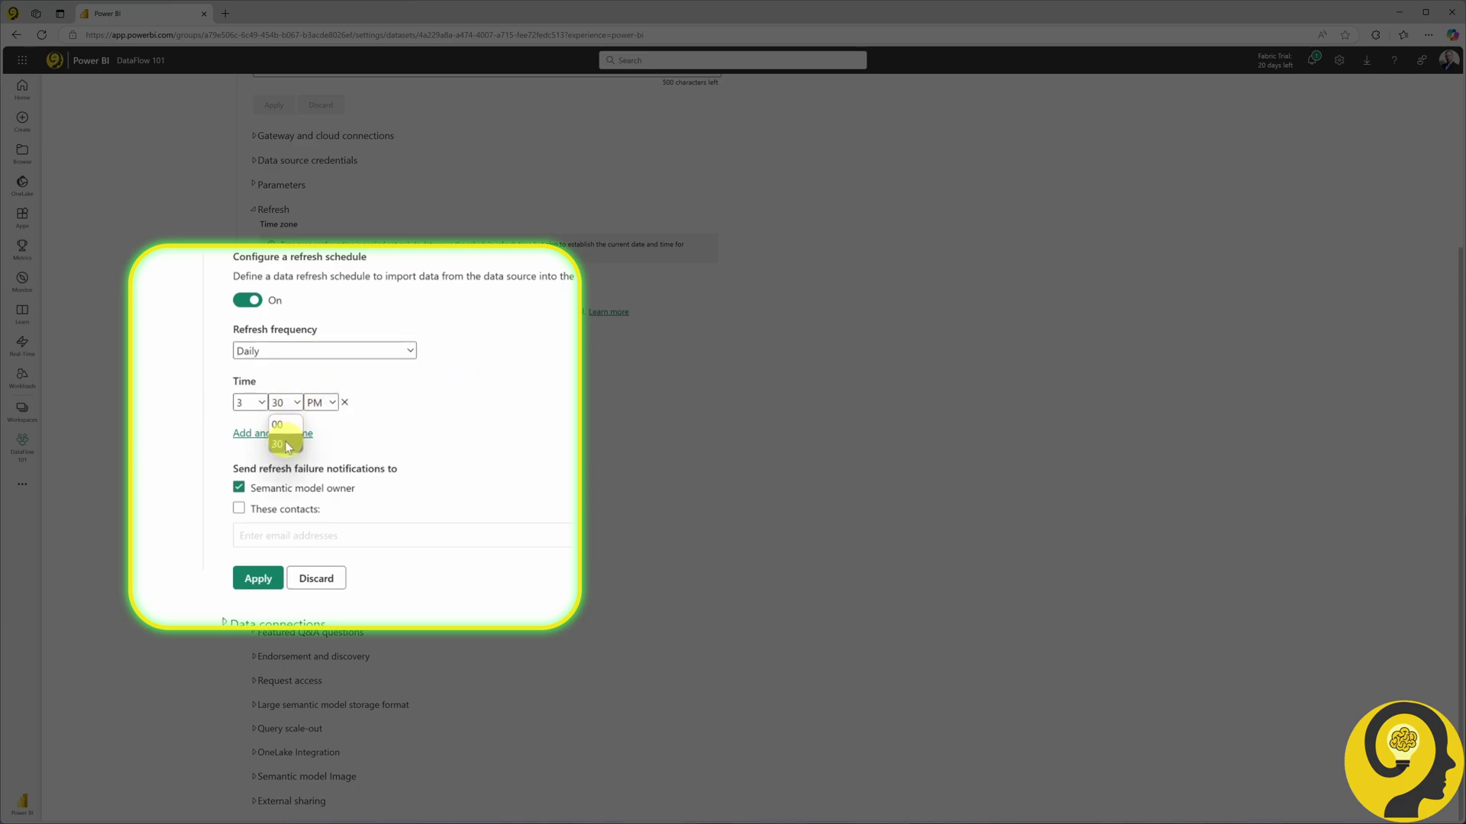
pyautogui.click(469, 402)
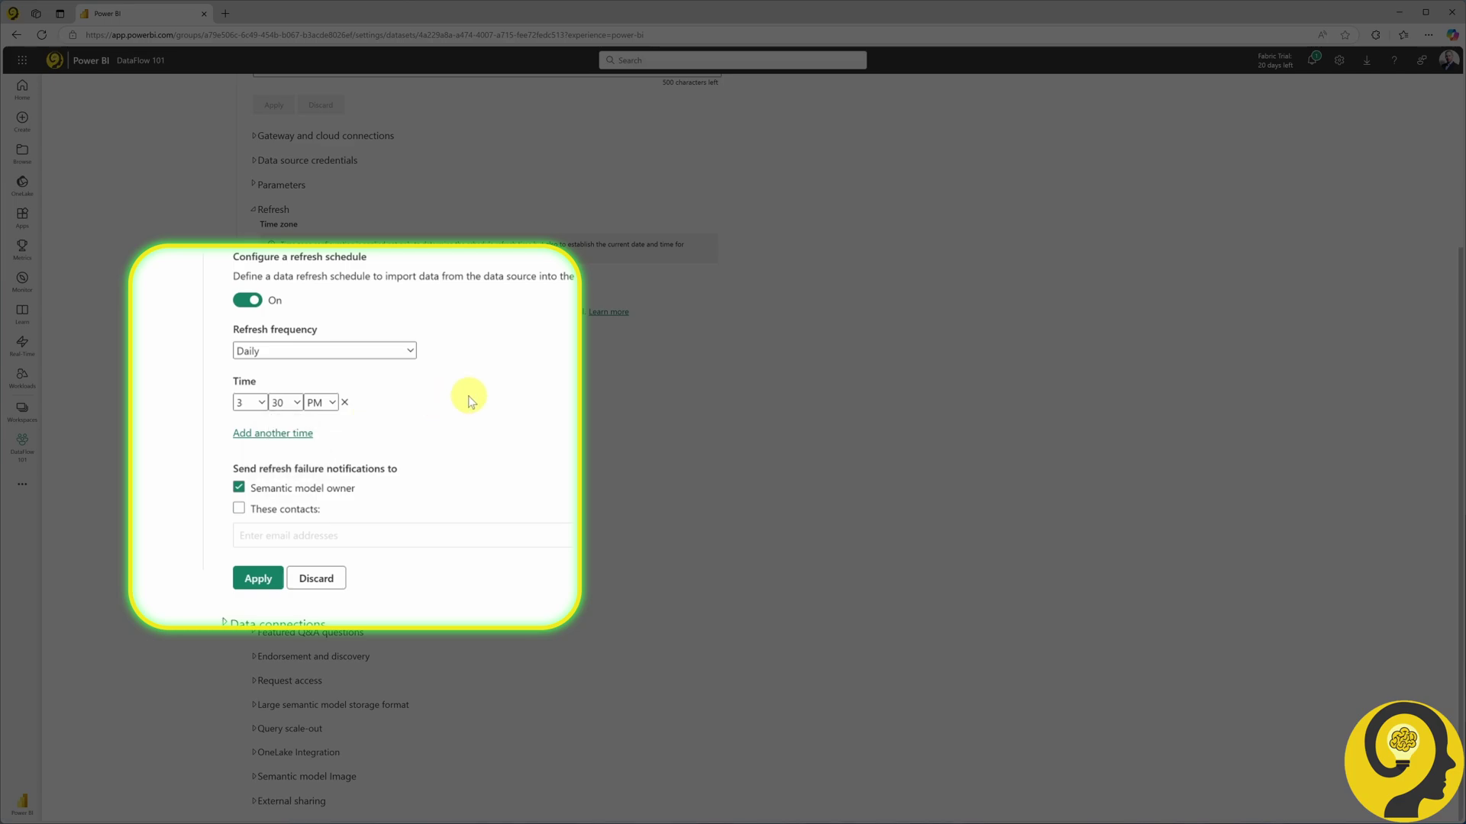
# Change the refresh frequency to Weekly, with all days and the 3:30 PM time kept.
pyautogui.click(404, 353)
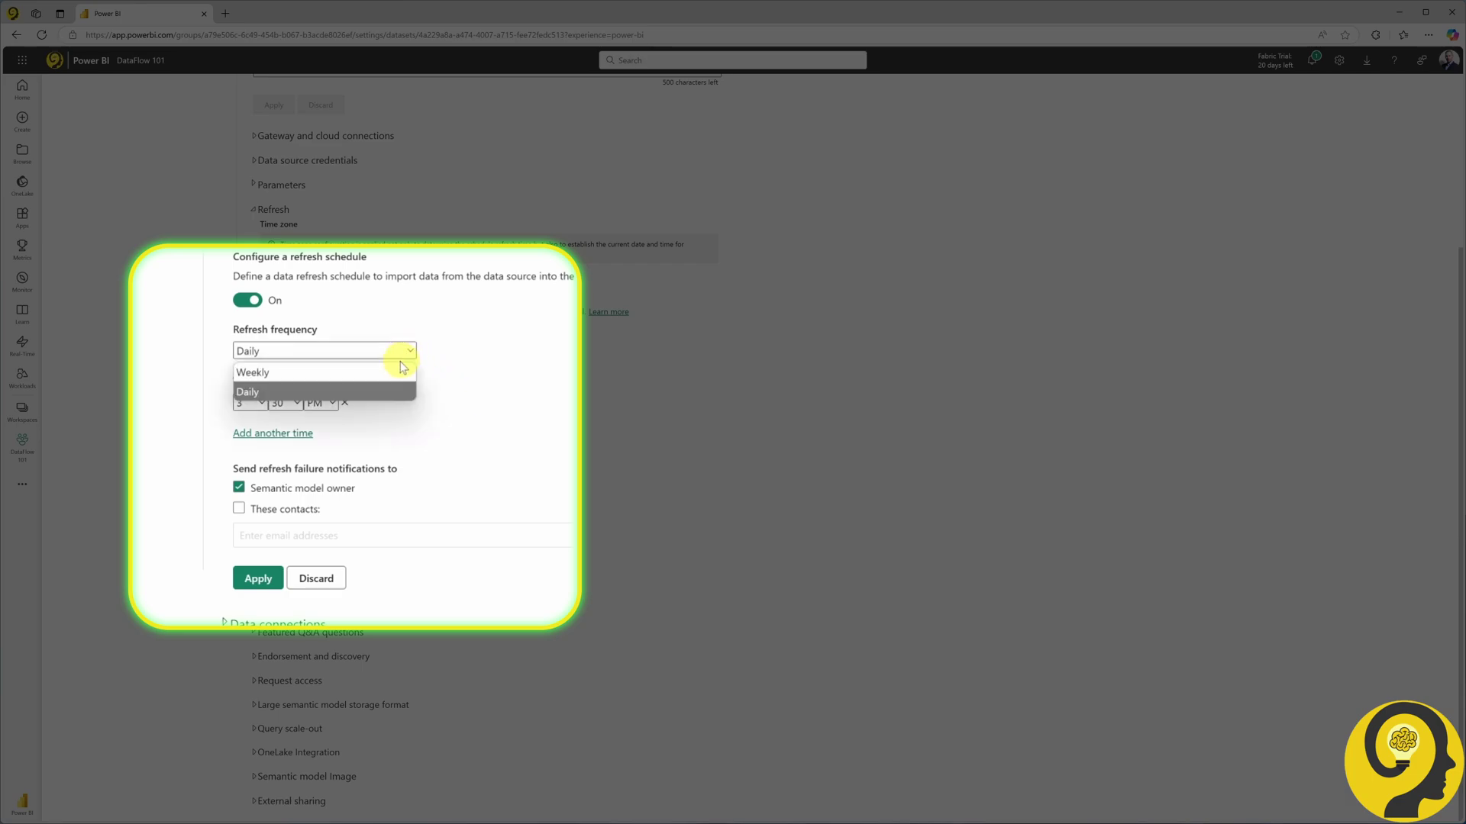
pyautogui.click(397, 371)
pyautogui.click(292, 556)
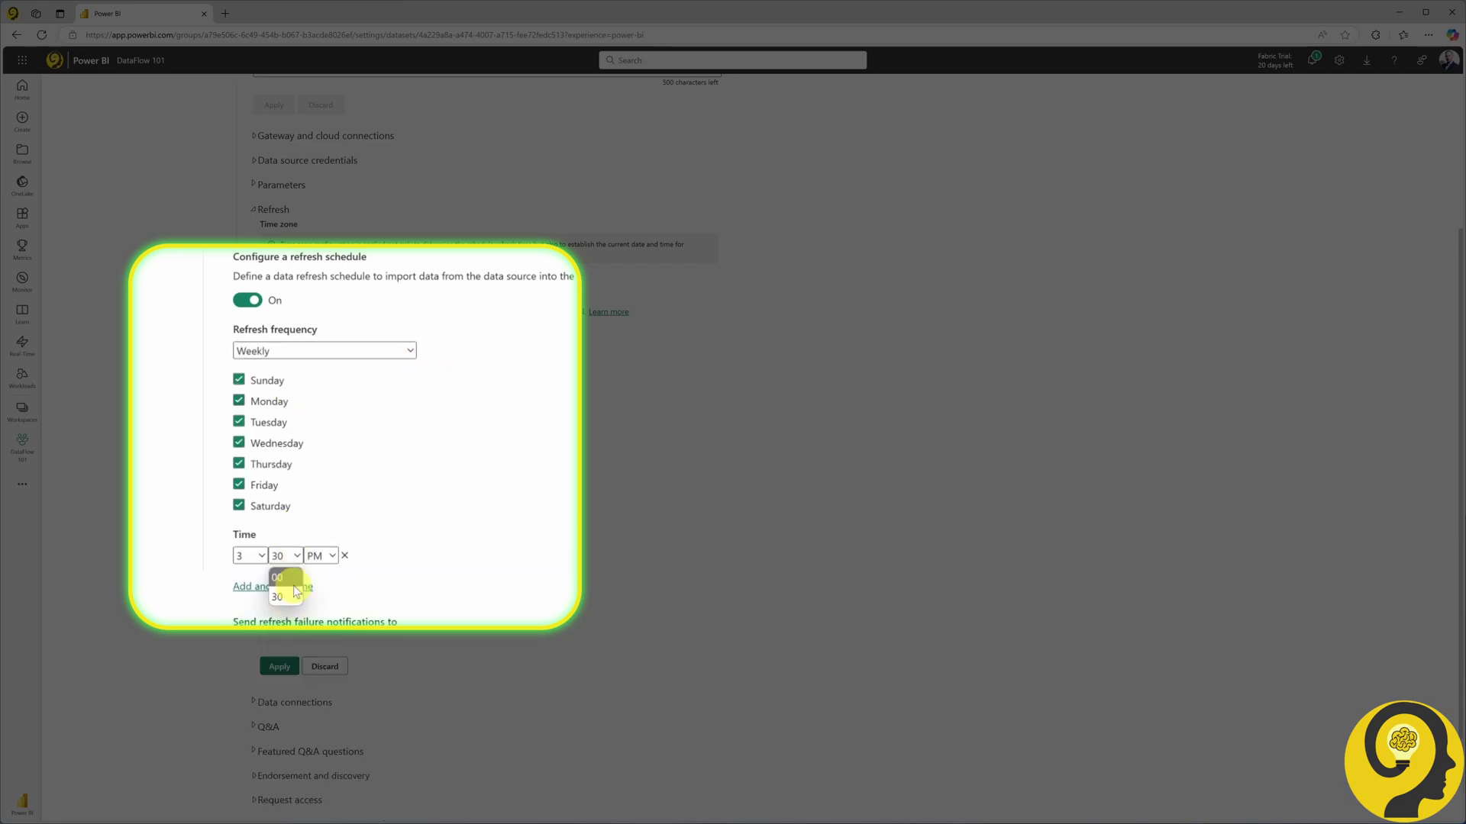
pyautogui.click(477, 438)
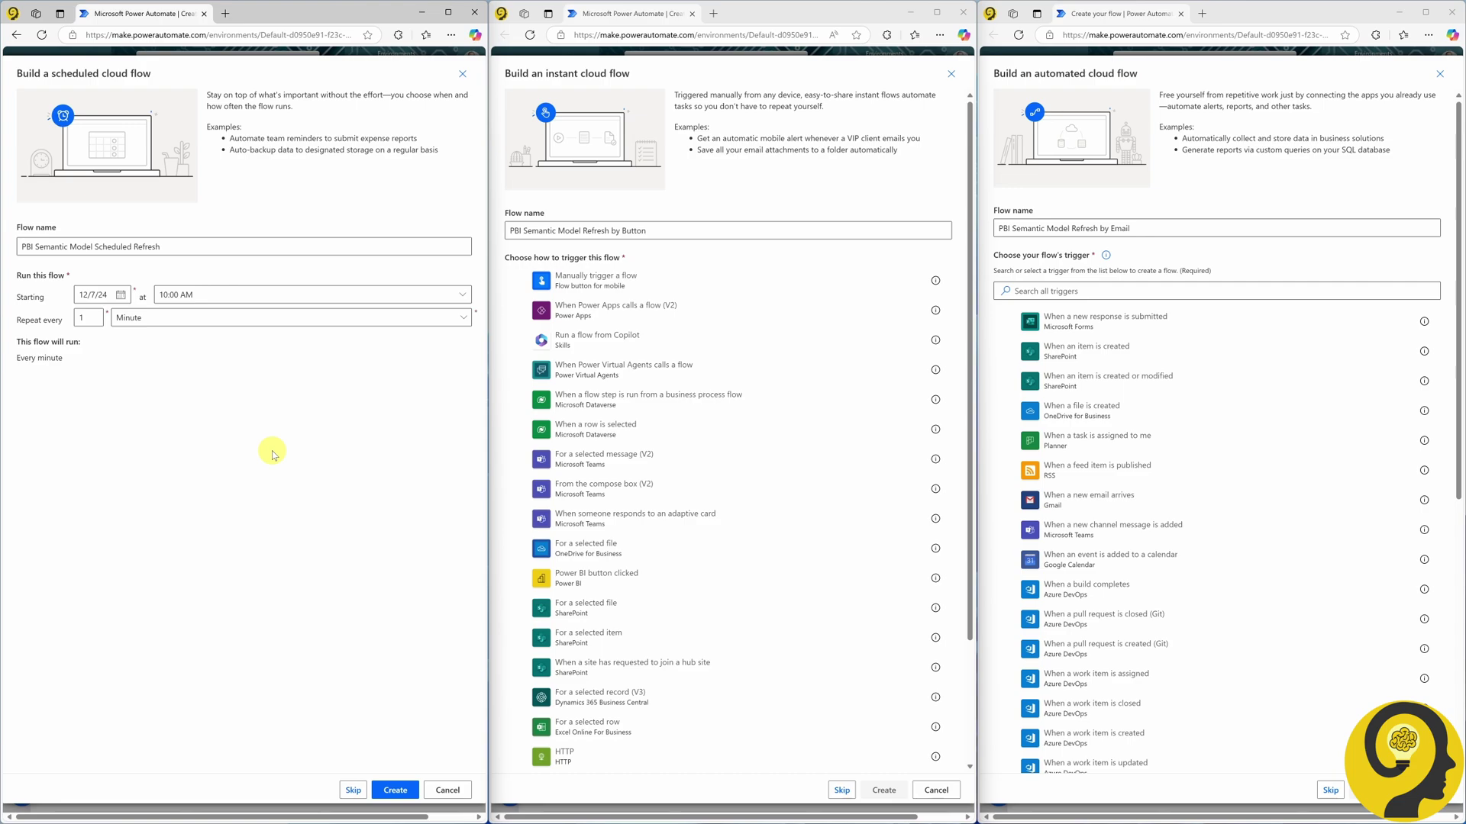
# Create the scheduled flow starting 12/1/24, repeating every 1 day.
pyautogui.click(120, 295)
pyautogui.click(84, 359)
pyautogui.click(196, 317)
pyautogui.click(162, 379)
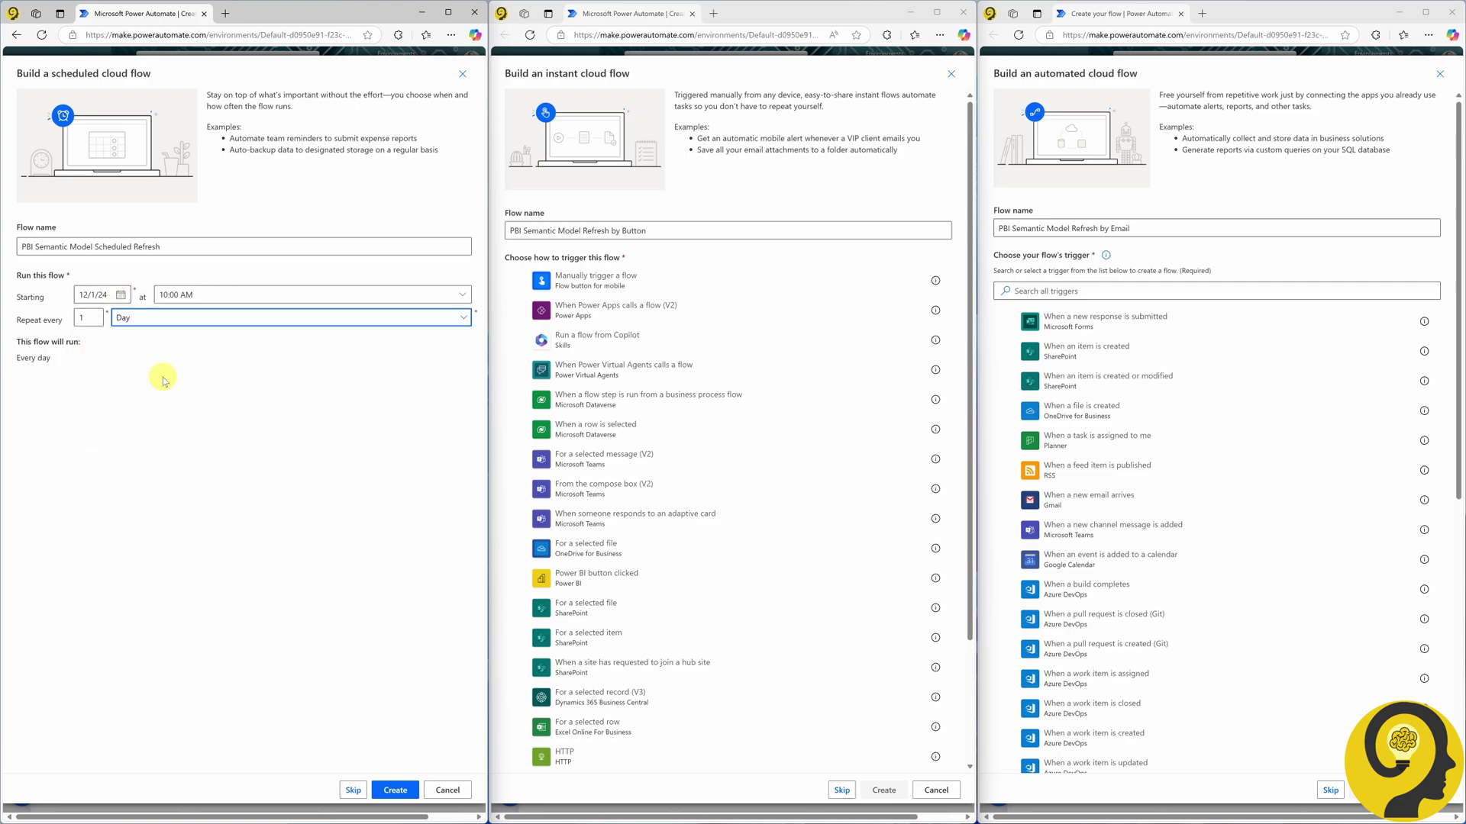
pyautogui.click(395, 790)
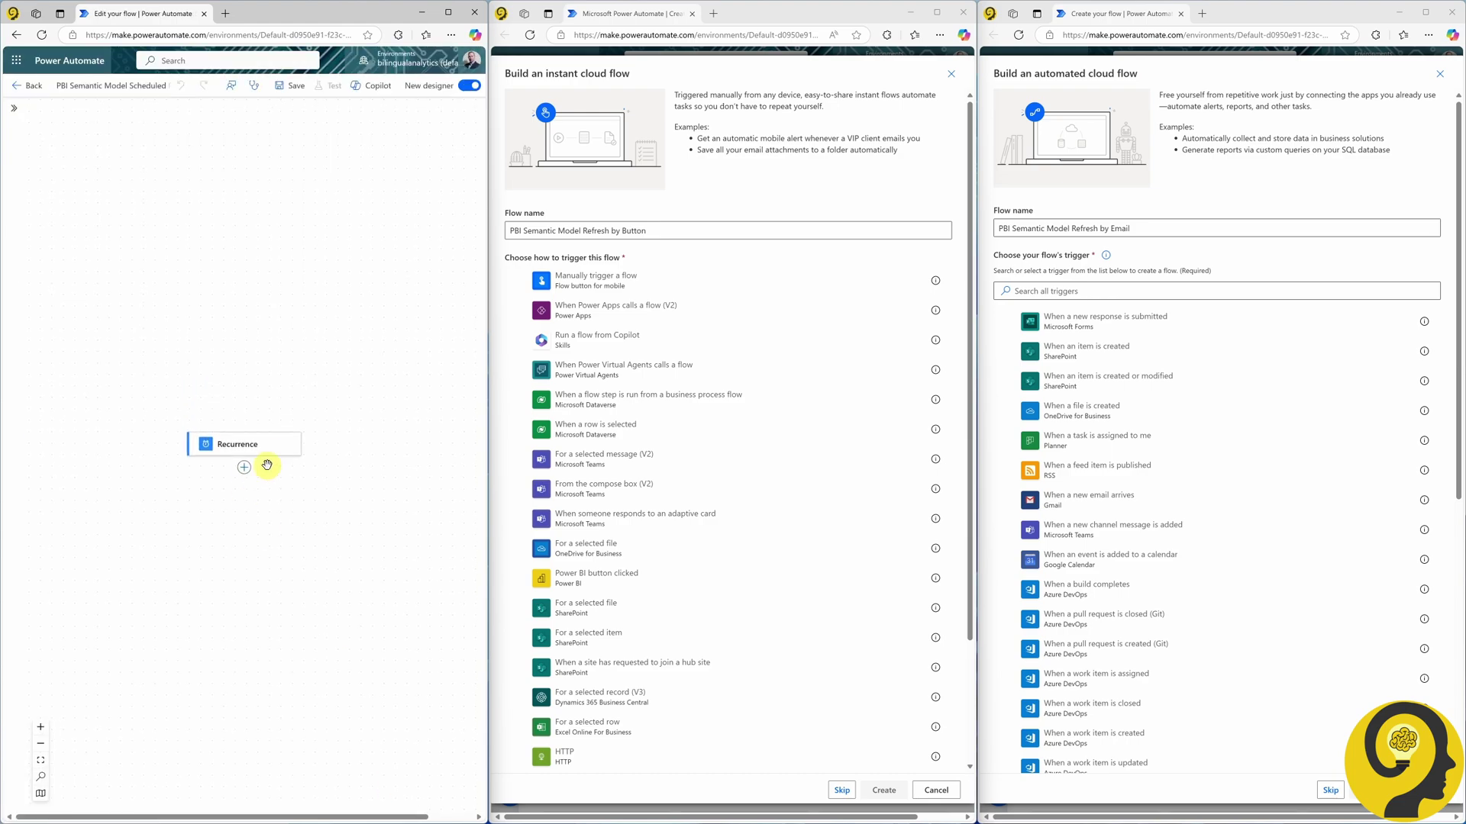
# Set the Recurrence time zone to (UTC+10) Canberra, Melbourne, Sydney.
pyautogui.click(271, 449)
pyautogui.click(329, 245)
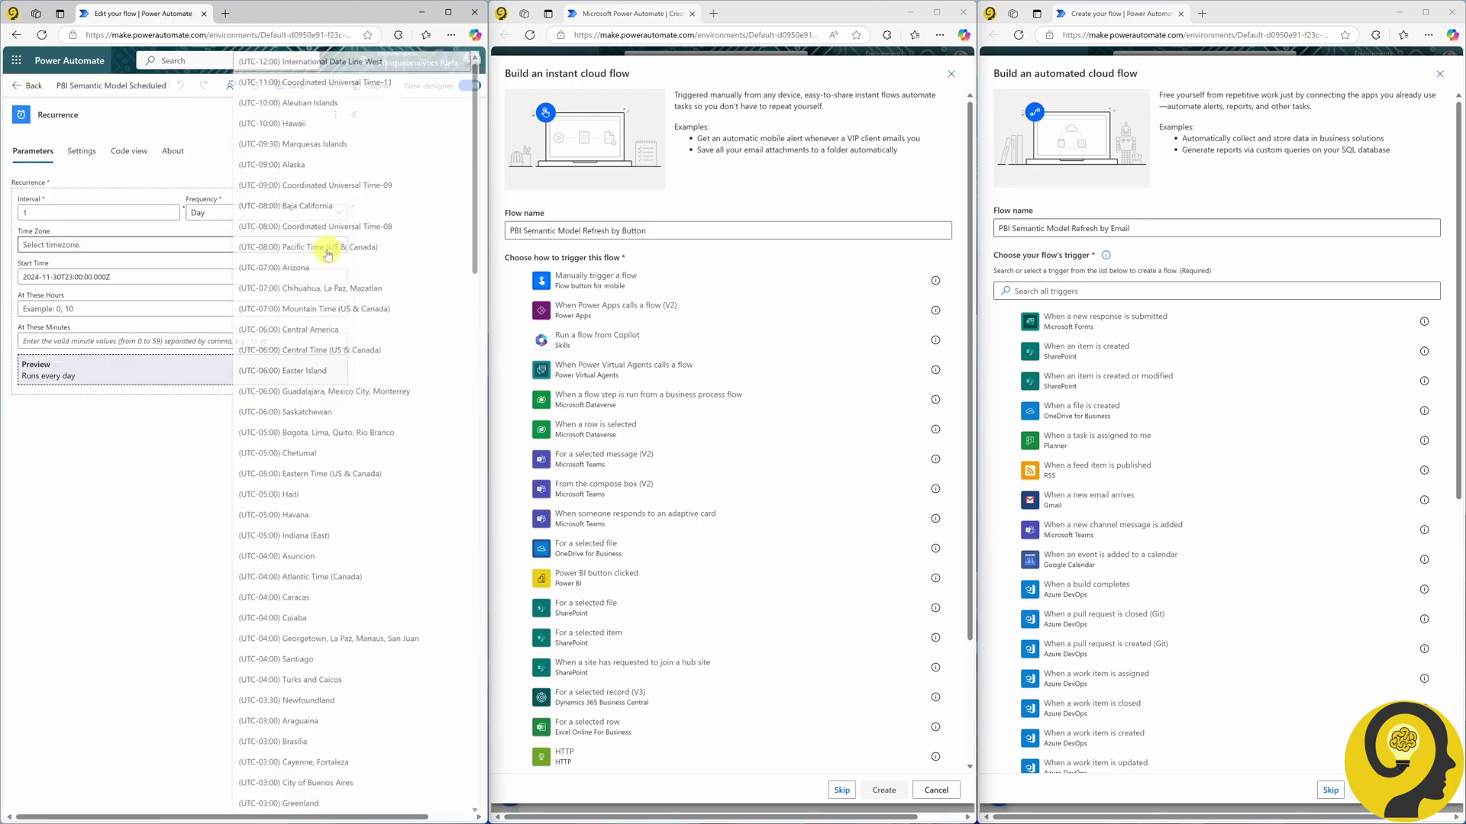
pyautogui.scroll(-15, 353, 582)
pyautogui.click(347, 632)
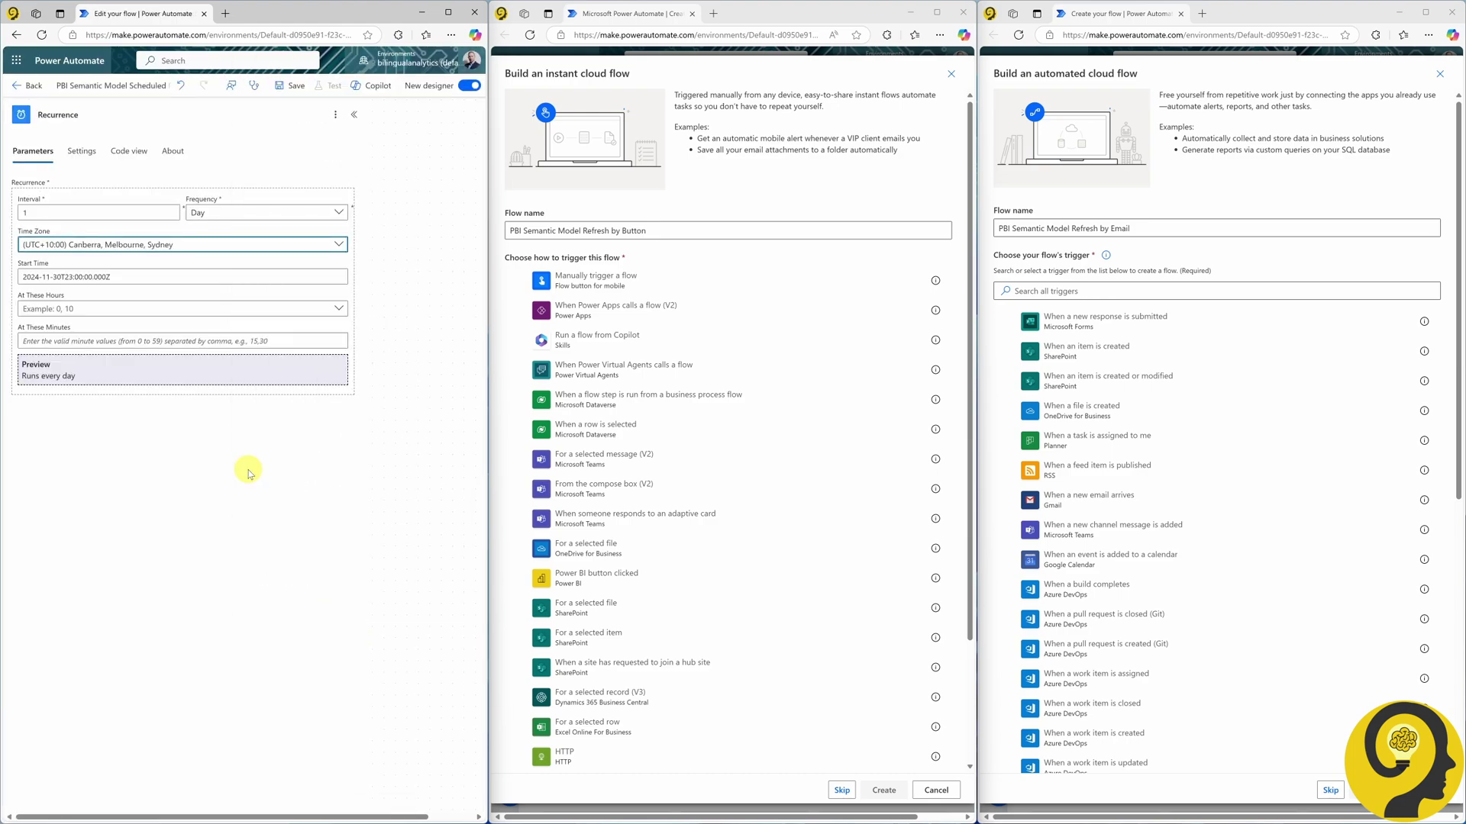
# Make the recurrence run at hours 6, 15 and 21 and minutes 08 and 47.
pyautogui.click(138, 309)
pyautogui.click(28, 451)
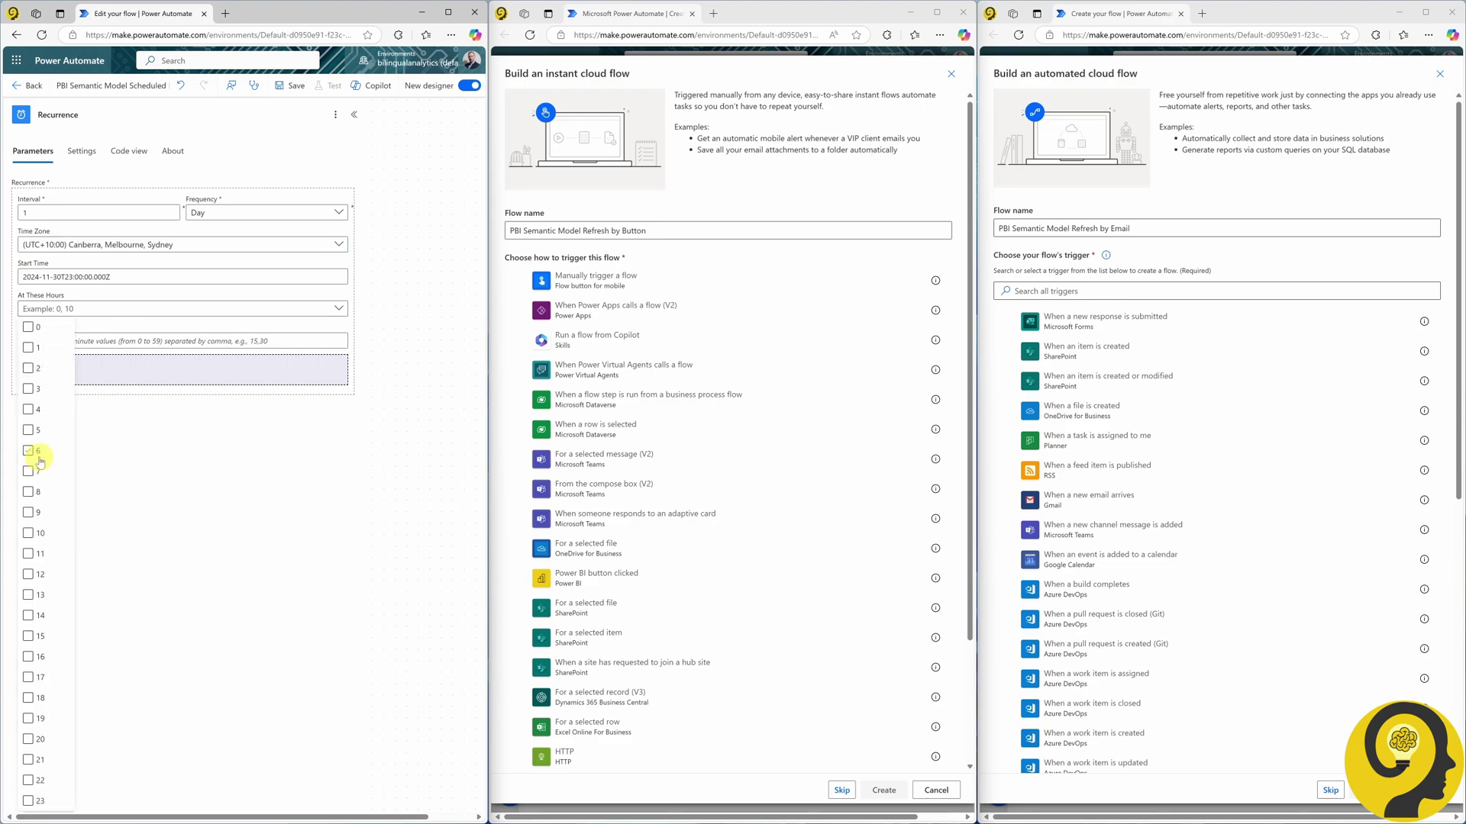
pyautogui.click(28, 636)
pyautogui.click(31, 760)
pyautogui.click(170, 471)
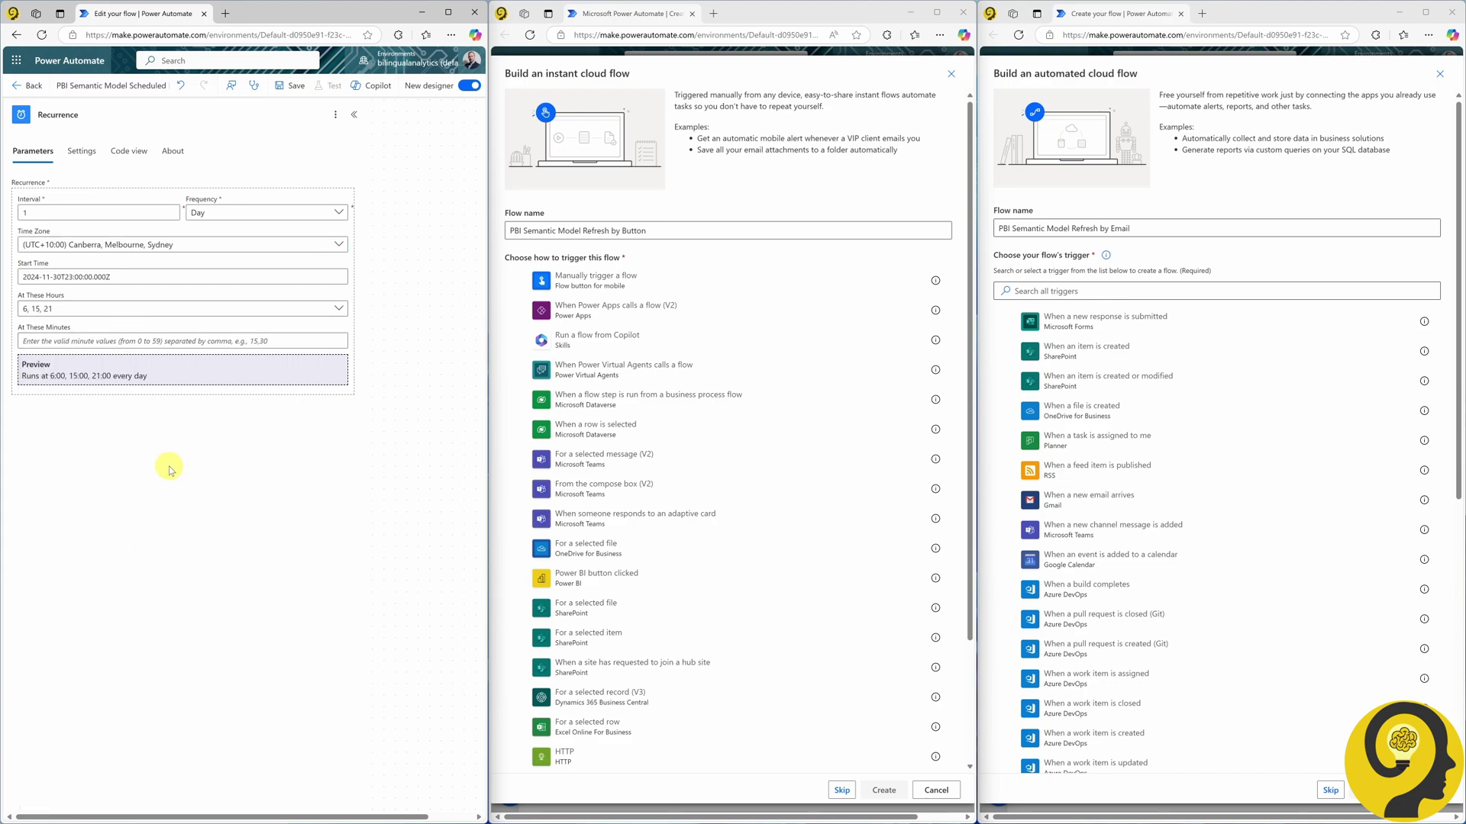
pyautogui.click(153, 341)
pyautogui.write('08,47')
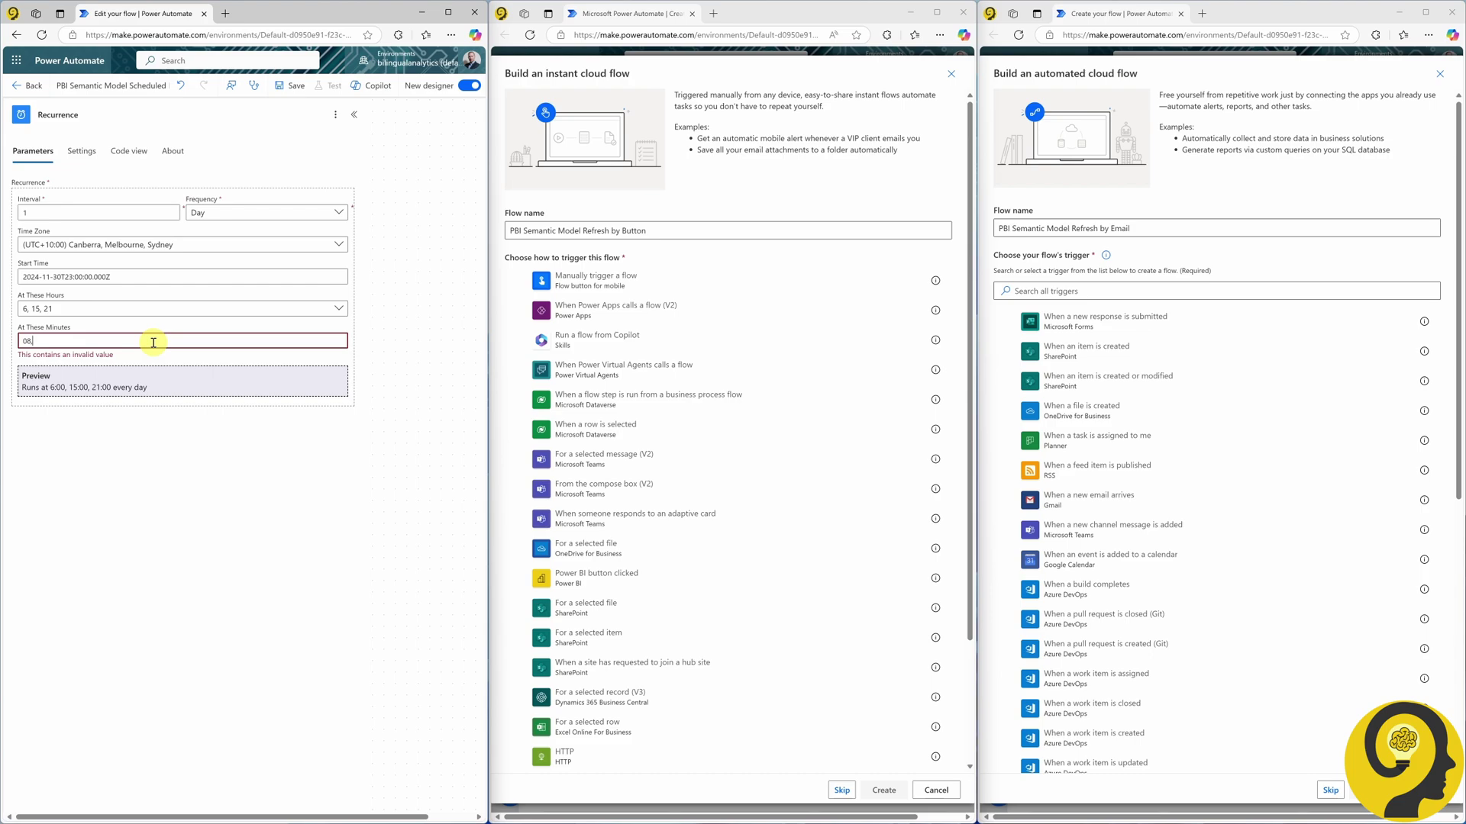
pyautogui.click(148, 451)
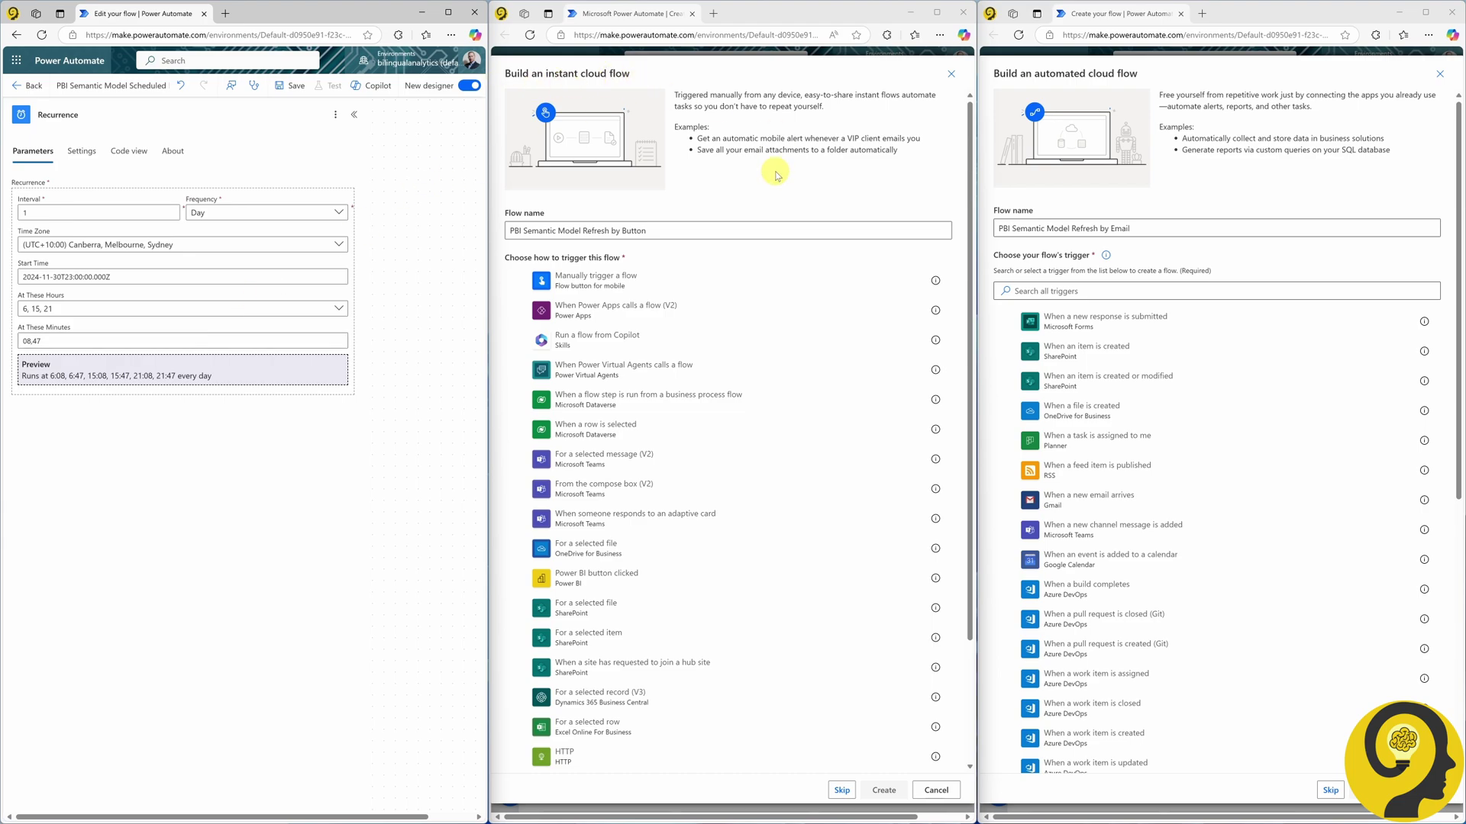
# Create the instant flow with the 'Power BI button clicked' trigger.
pyautogui.click(651, 578)
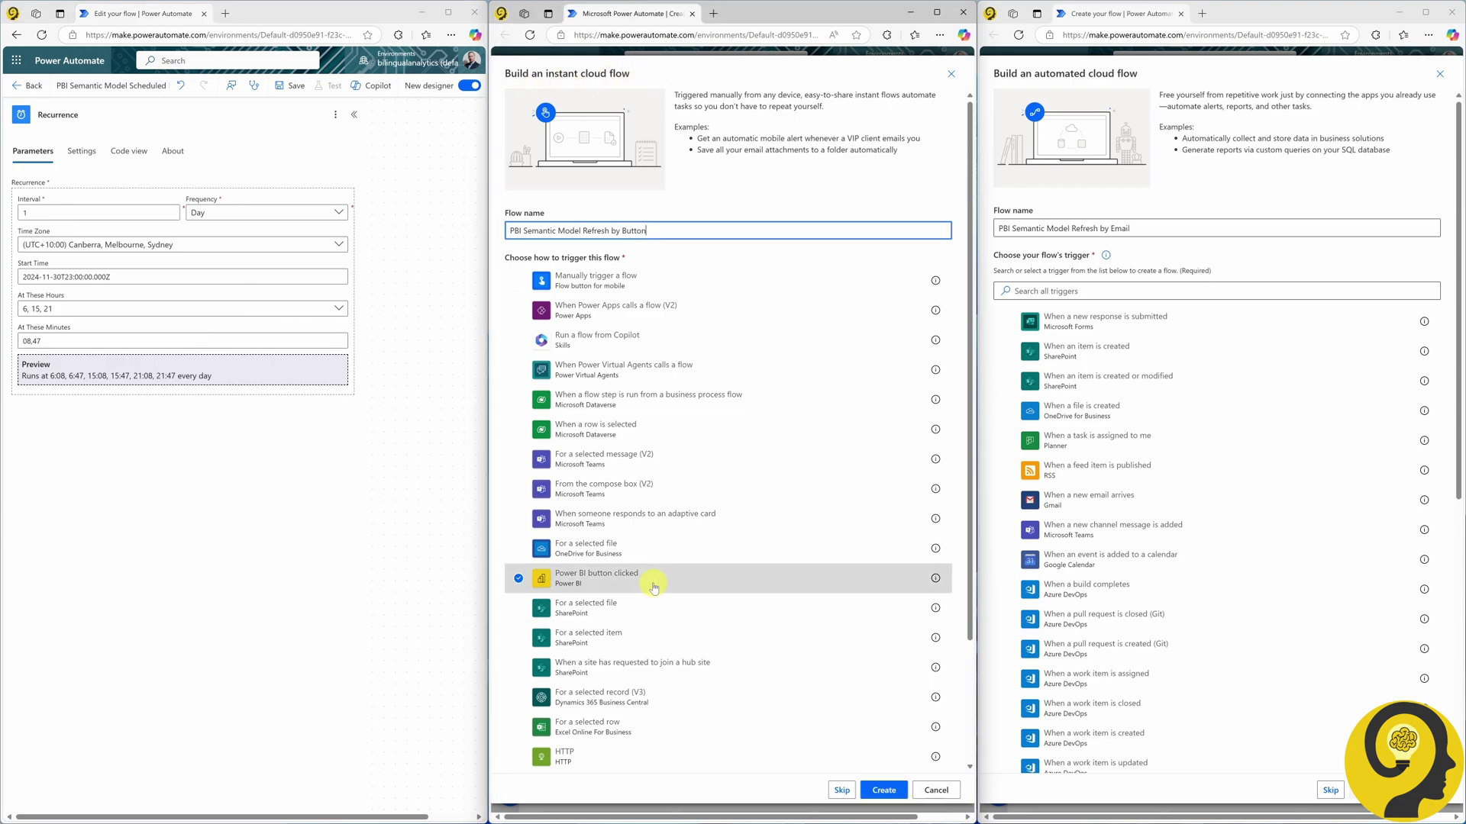
pyautogui.click(883, 790)
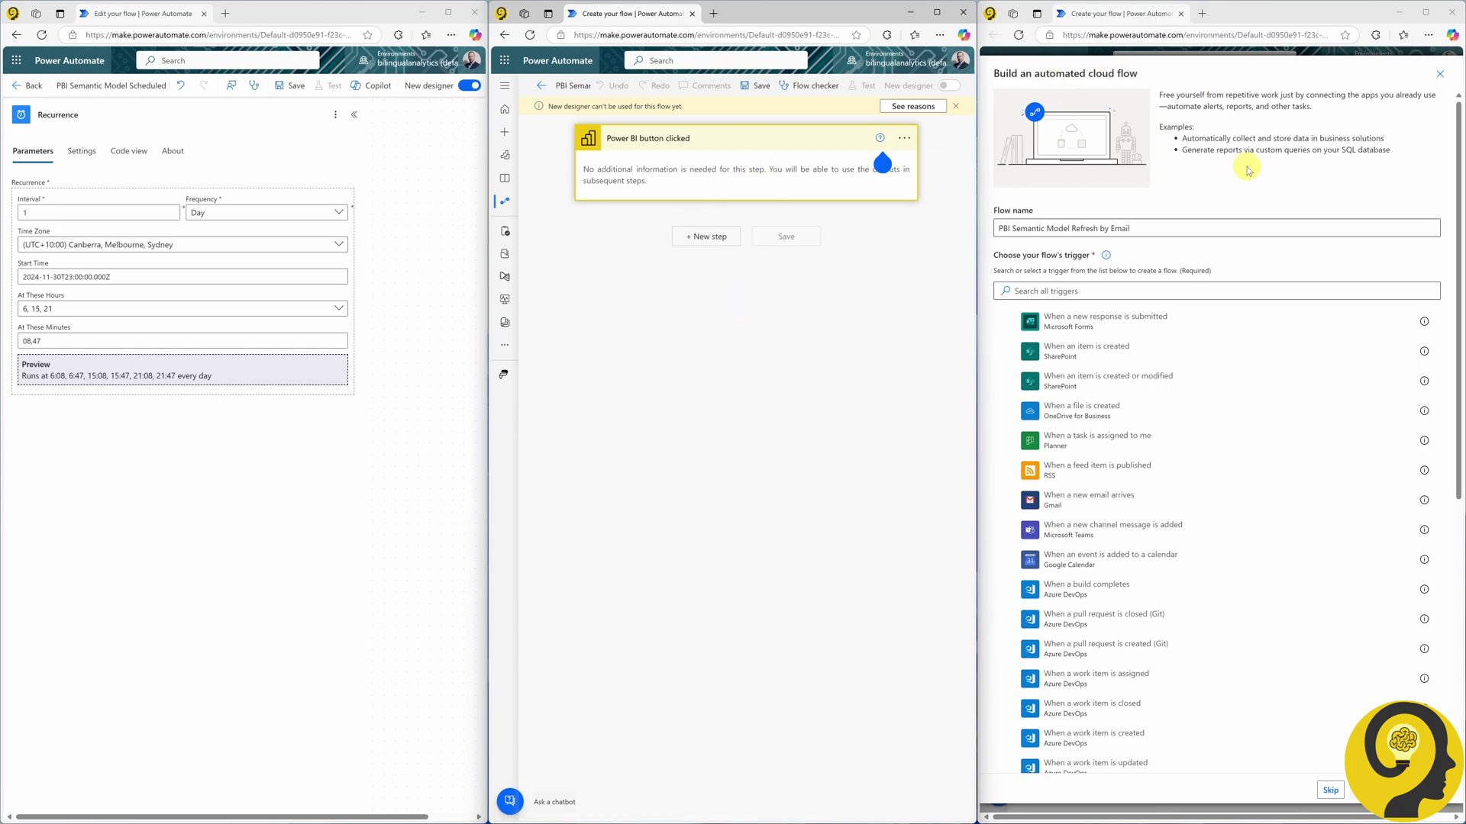
# Create a flow using the Office 365 Outlook 'When a new email arrives (V3)' trigger.
pyautogui.click(1211, 290)
pyautogui.write('when a')
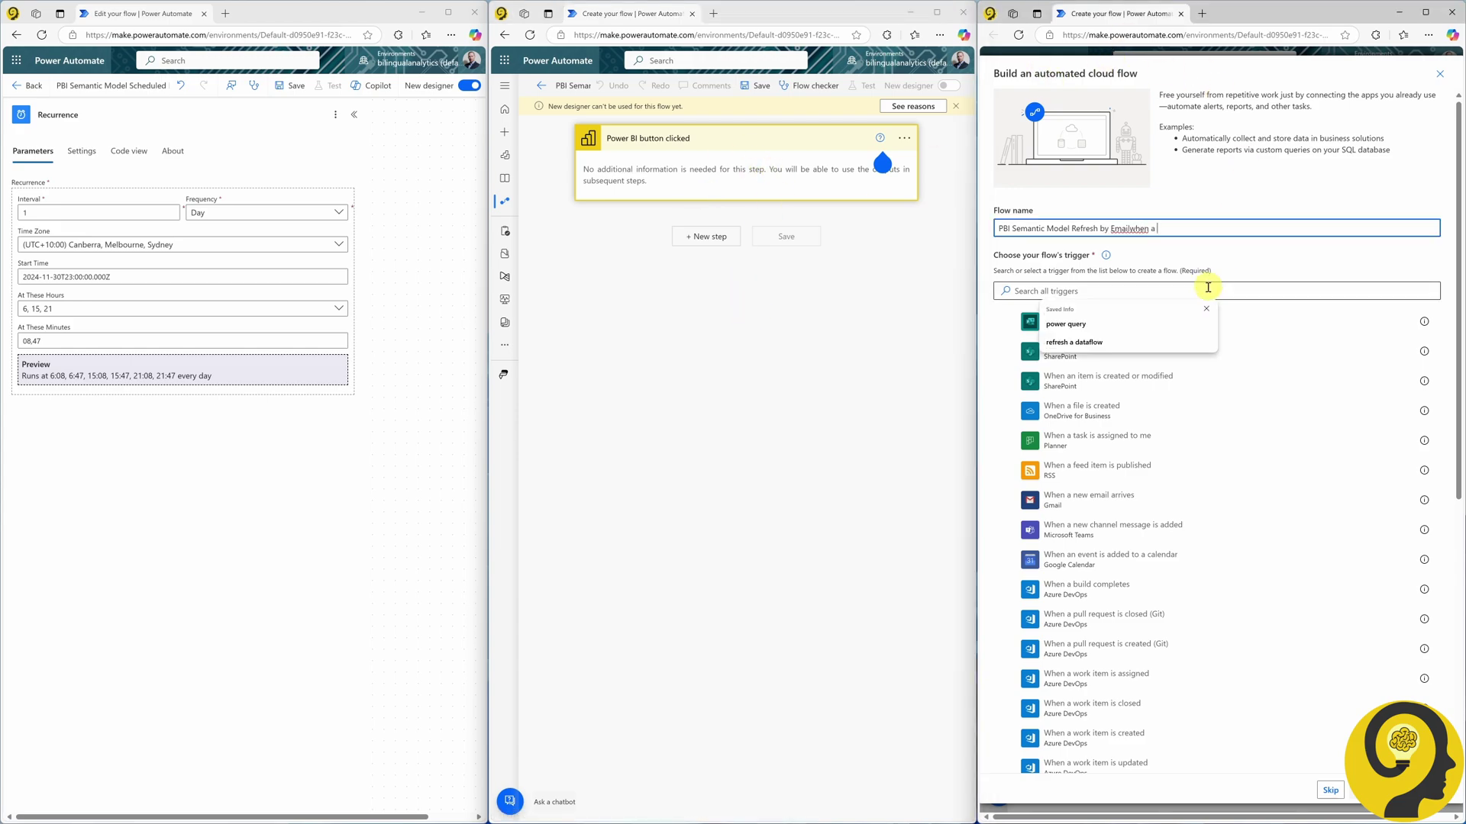
pyautogui.click(1257, 290)
pyautogui.write('when a new')
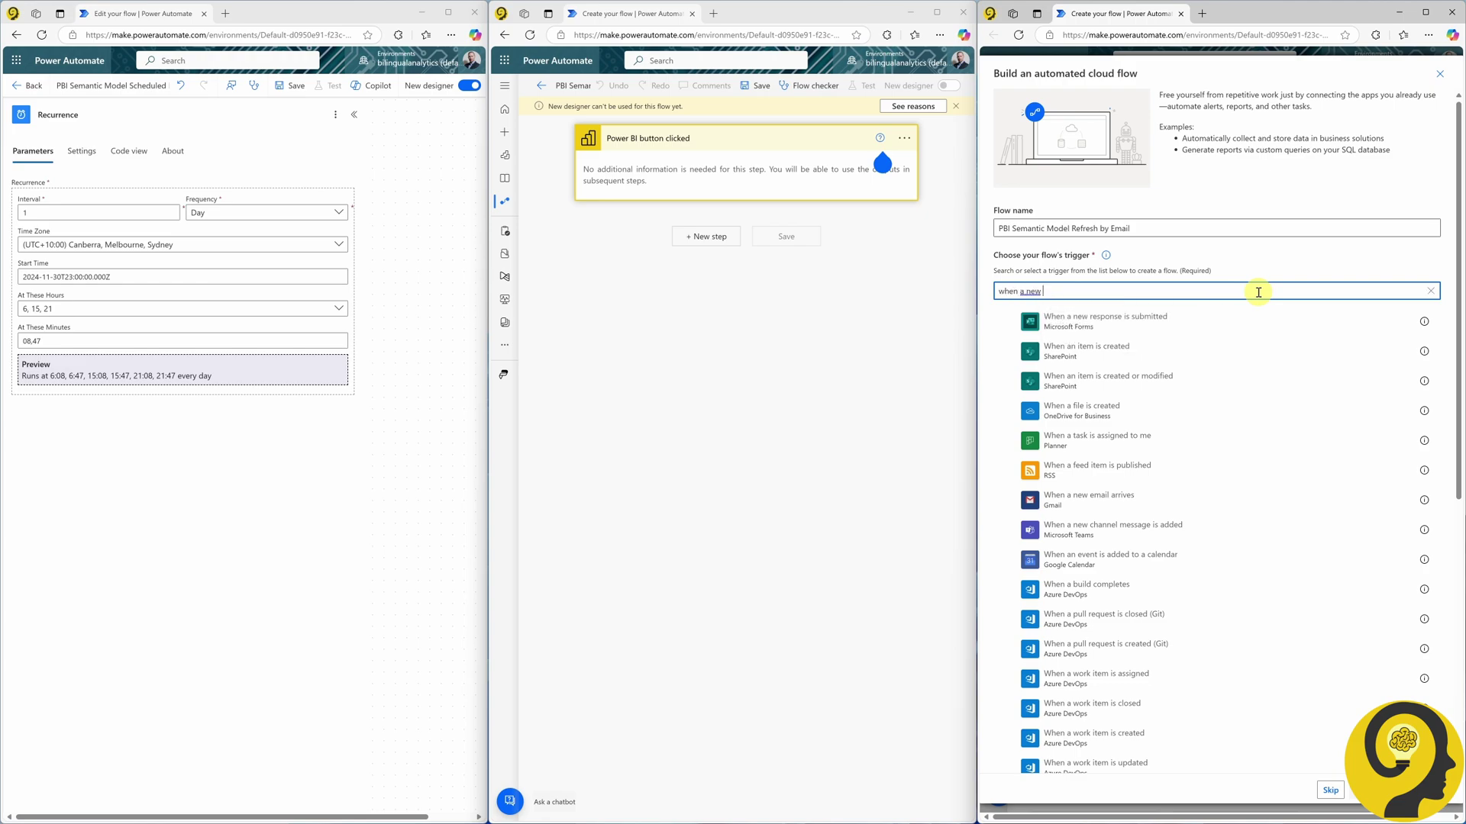
pyautogui.write(' email arrives')
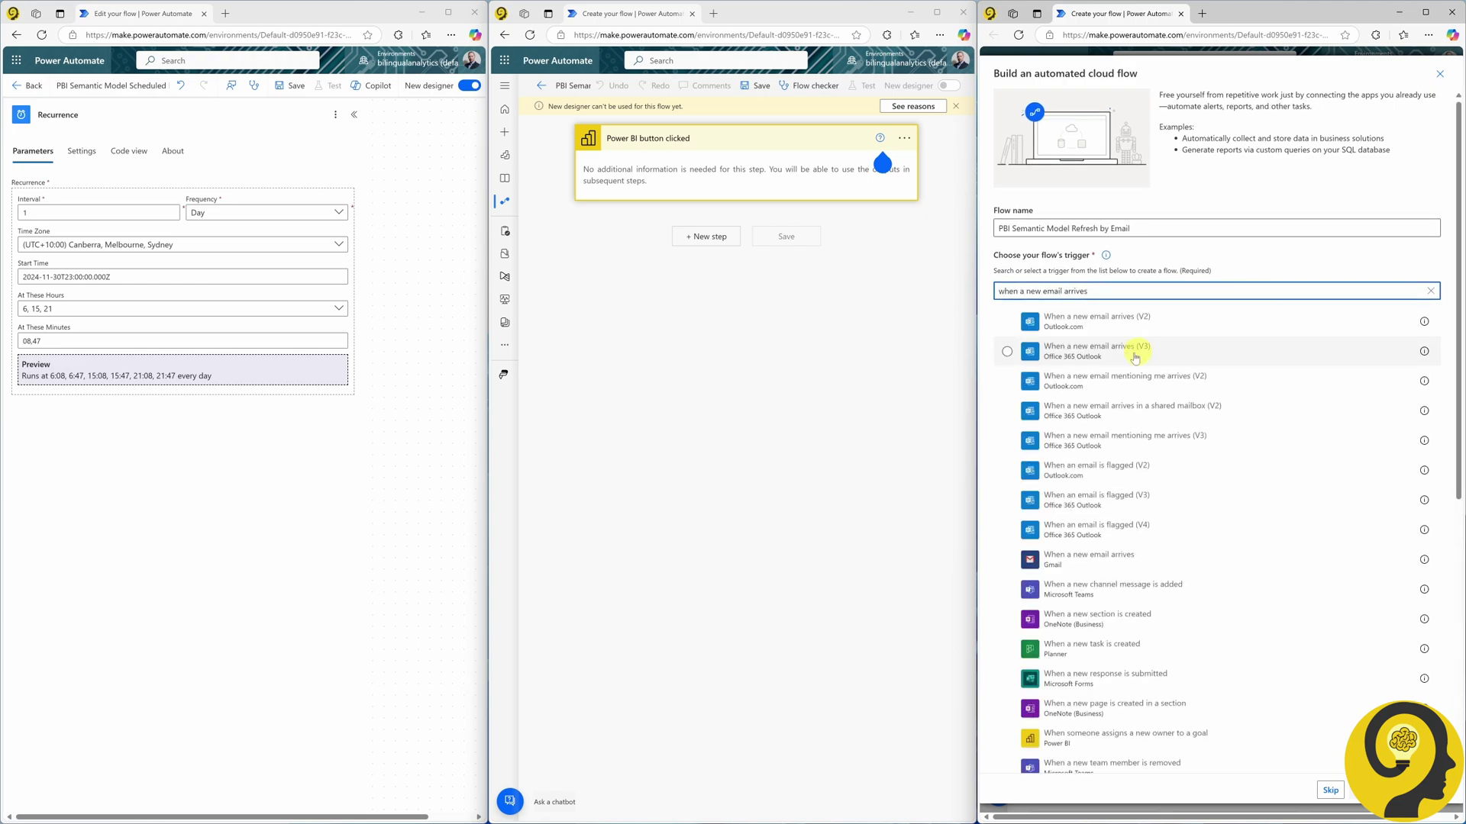
pyautogui.click(1107, 352)
pyautogui.click(1296, 790)
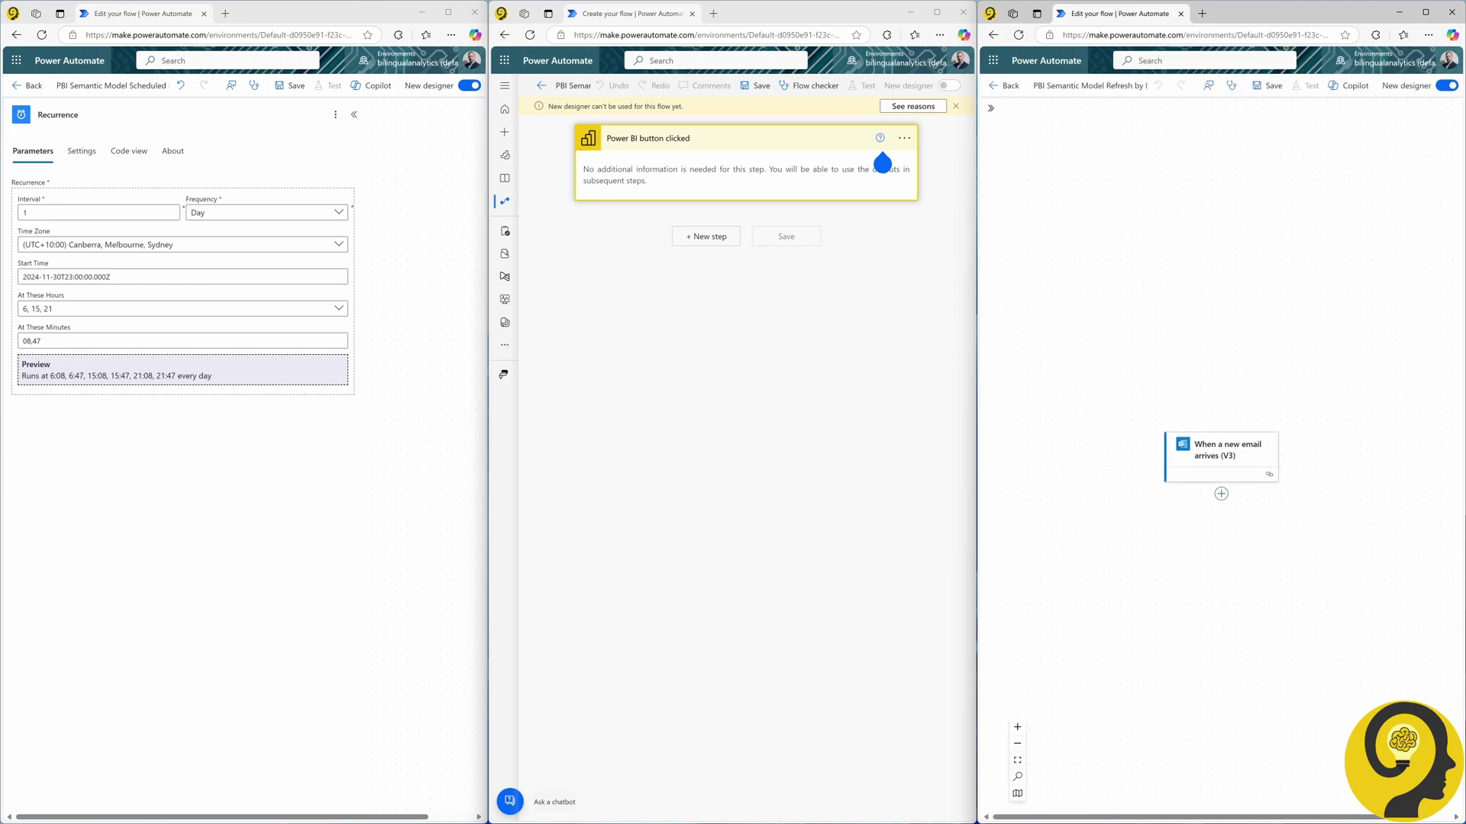
# Show the trigger's advanced parameters and set the Subject Filter to 'Data Processing is Done'.
pyautogui.click(1237, 450)
pyautogui.click(1270, 225)
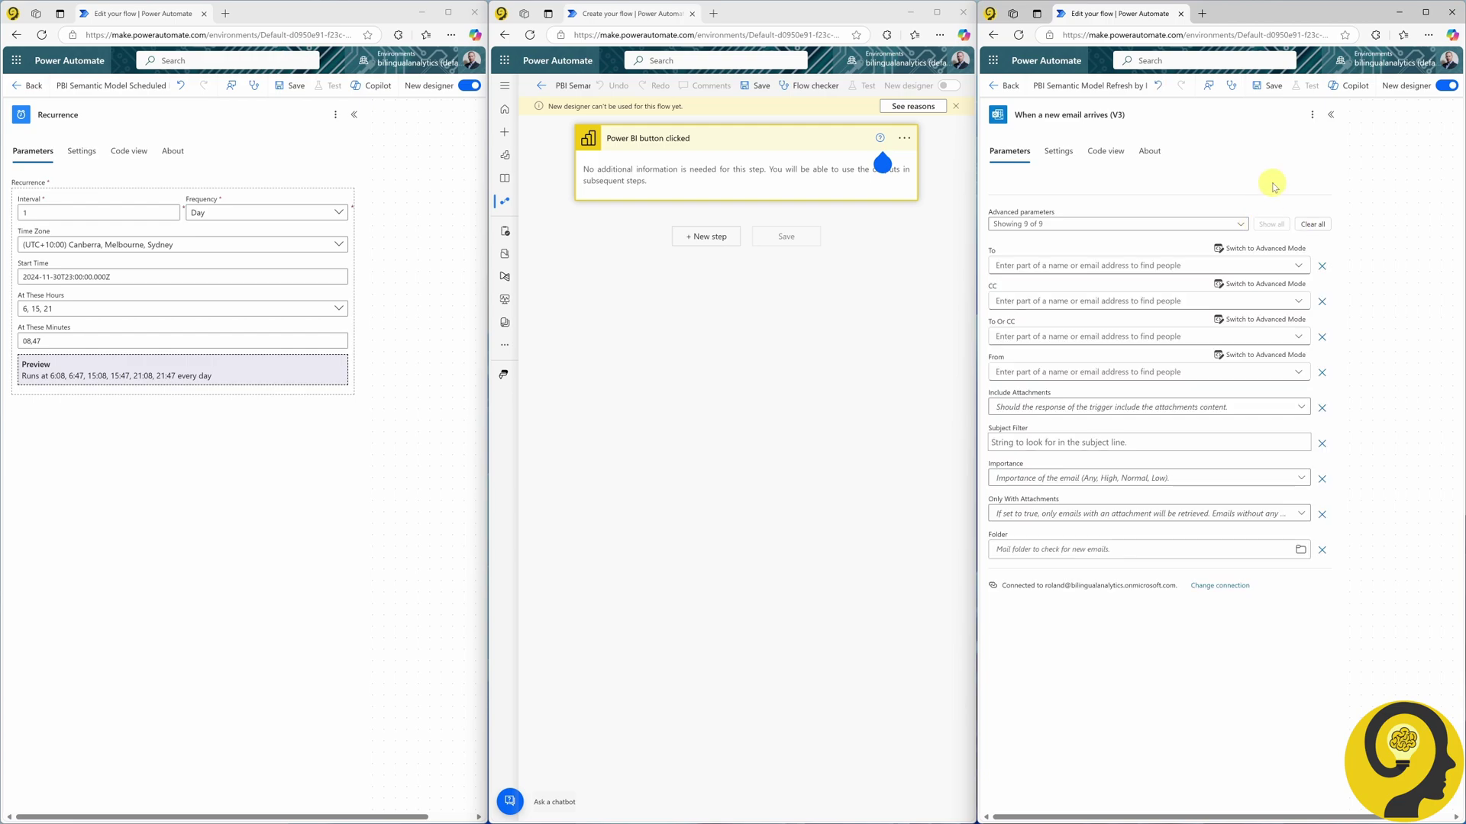
pyautogui.click(1272, 444)
pyautogui.write('Data')
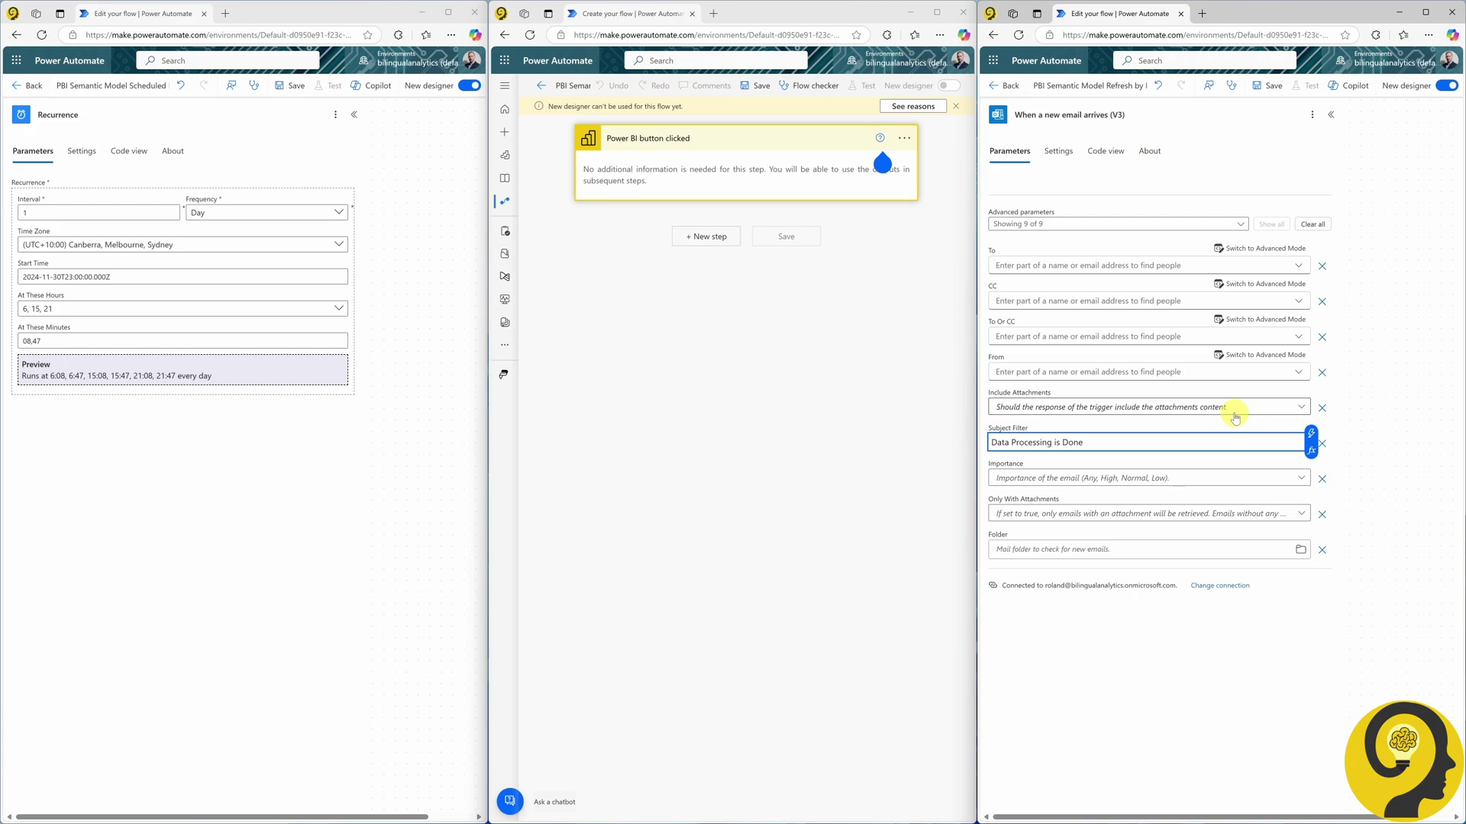
# Add a Power BI 'Refresh a dataset' action after the trigger in each of the three flows.
pyautogui.click(354, 115)
pyautogui.click(245, 468)
pyautogui.click(278, 469)
pyautogui.write('refresh a dataset')
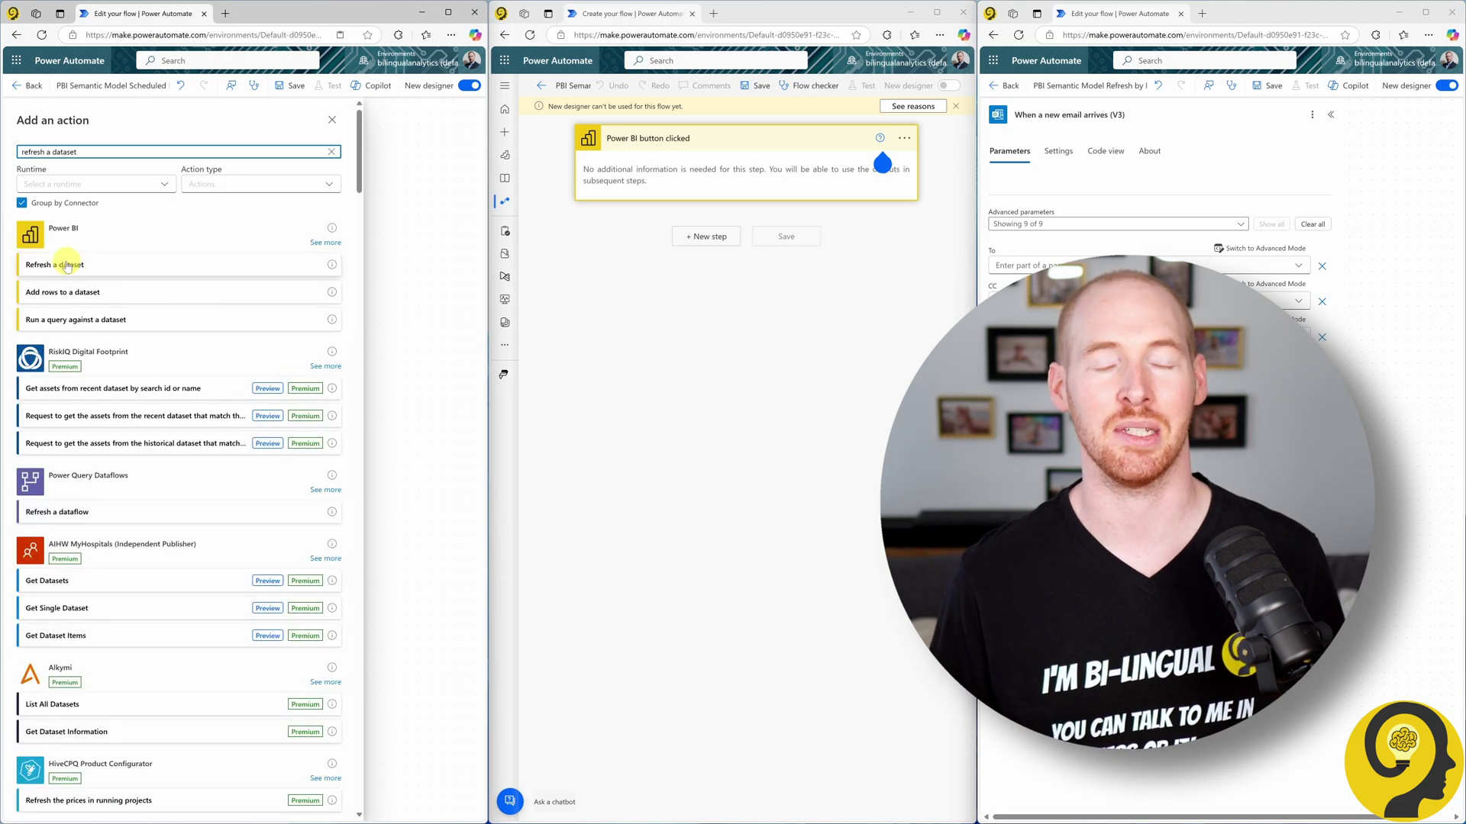
pyautogui.click(103, 268)
pyautogui.click(707, 237)
pyautogui.write('r')
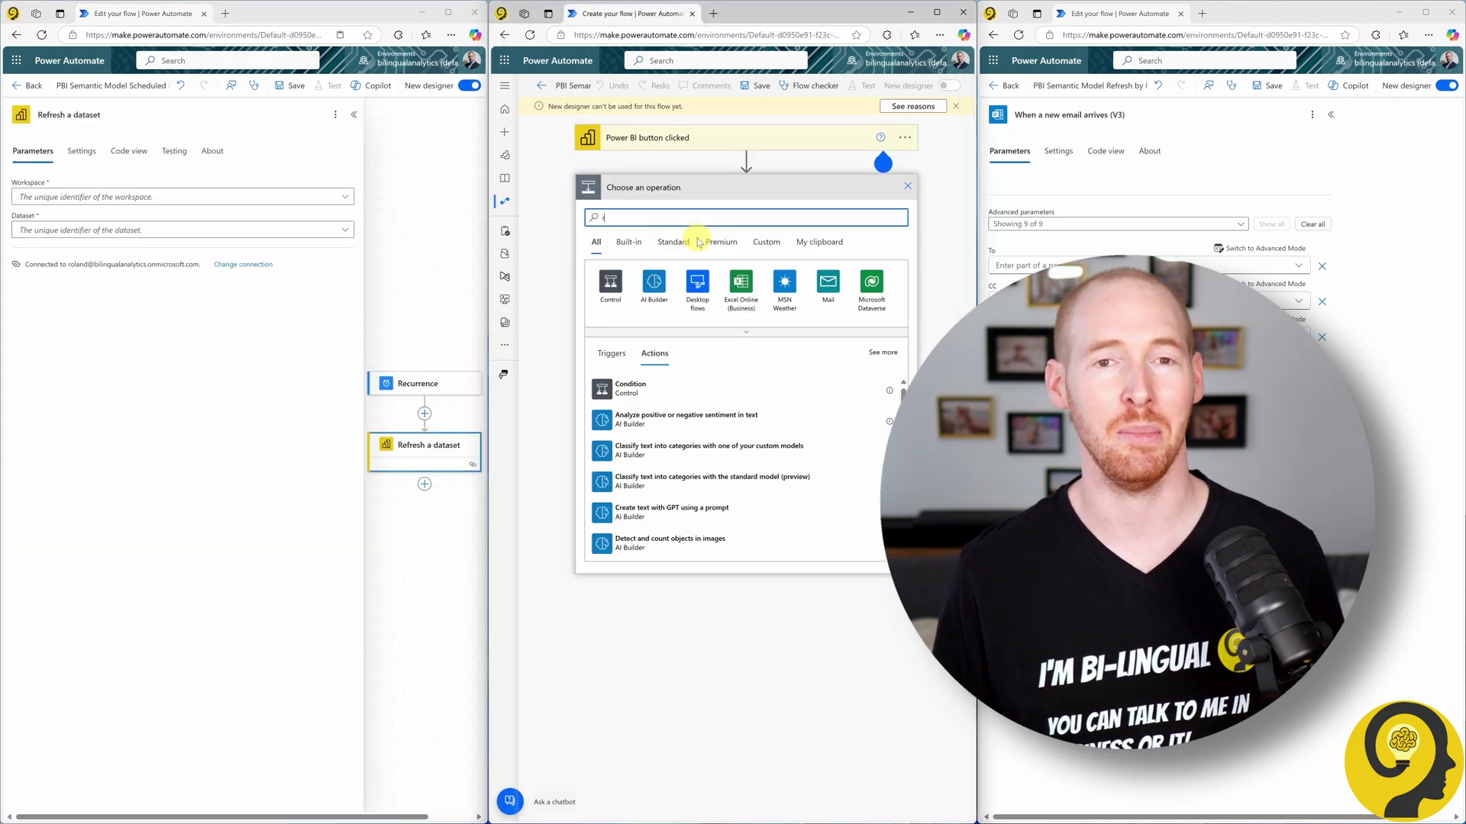
pyautogui.write('efresh a dataset')
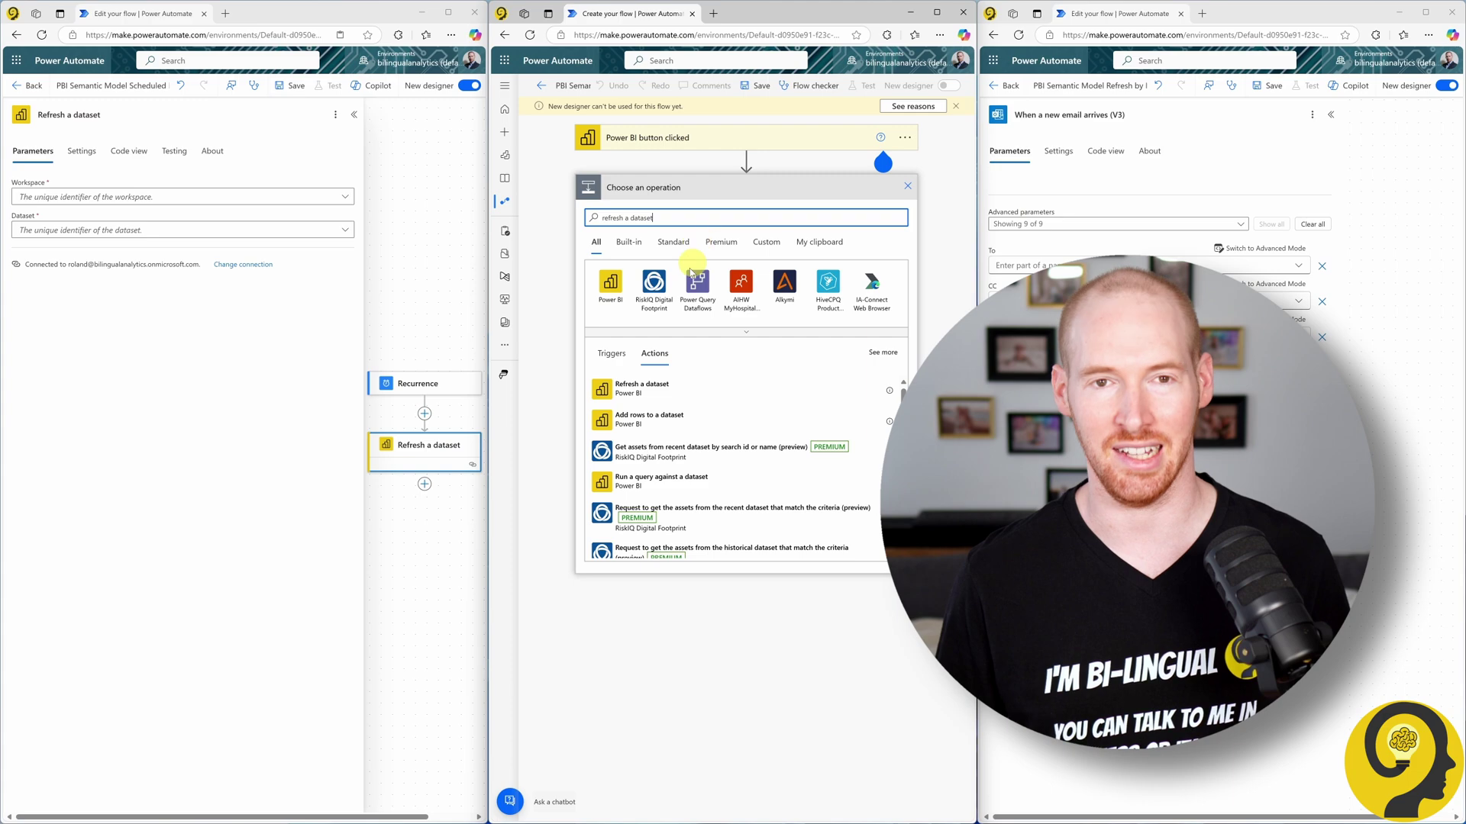
pyautogui.click(666, 395)
pyautogui.click(1328, 116)
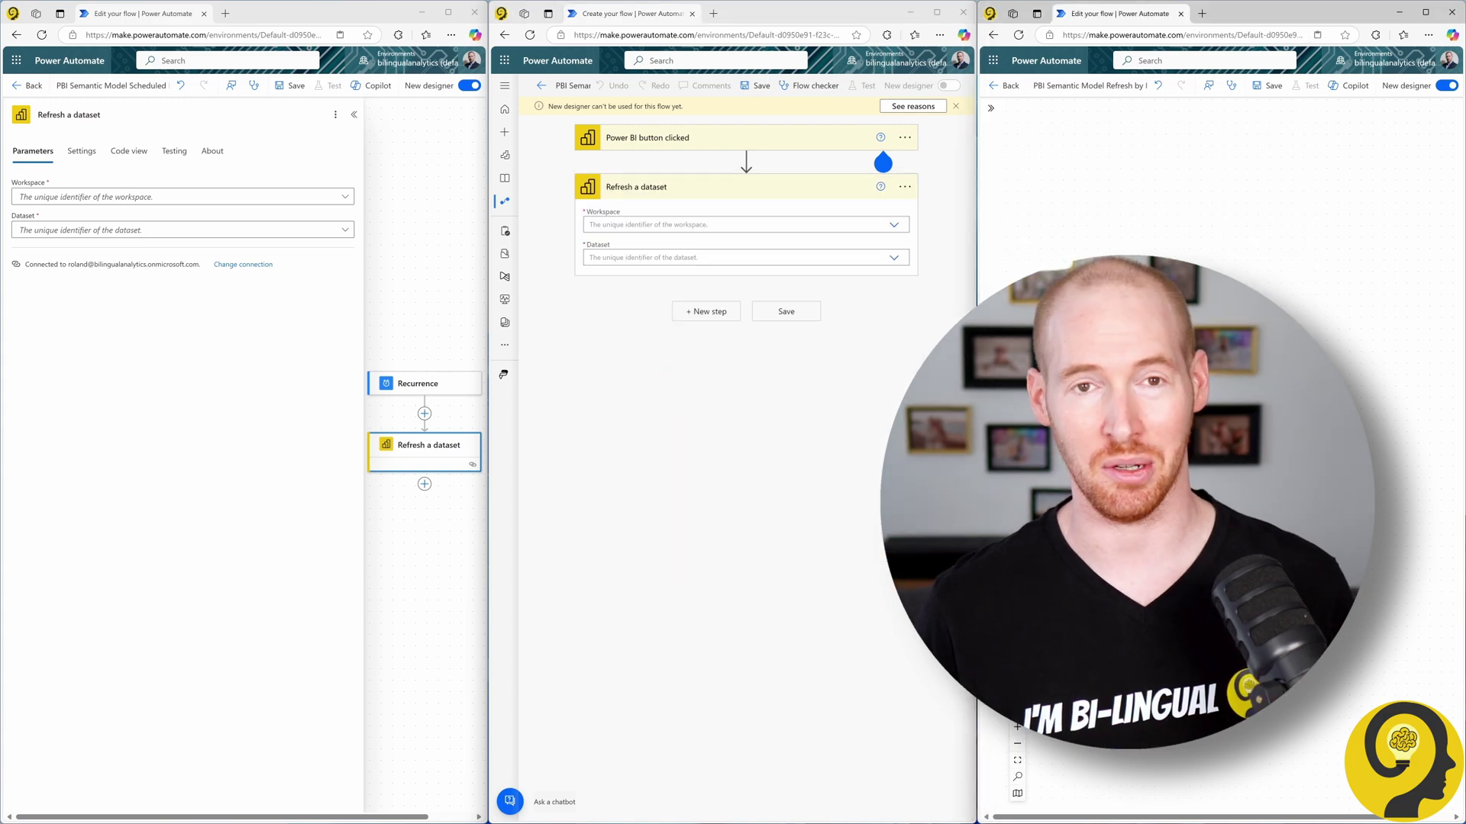
pyautogui.write('refresh a dataset')
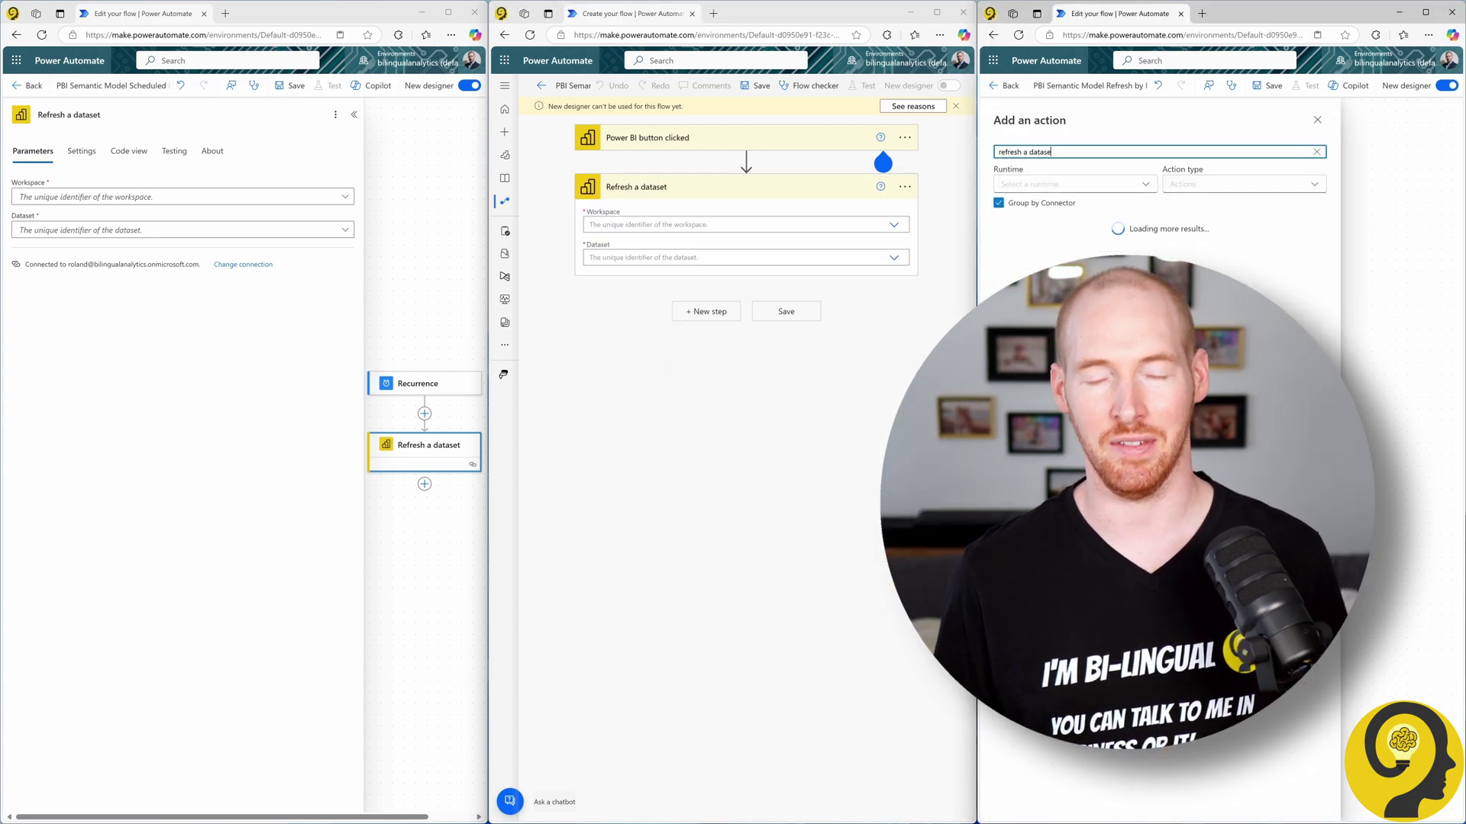
pyautogui.click(1031, 265)
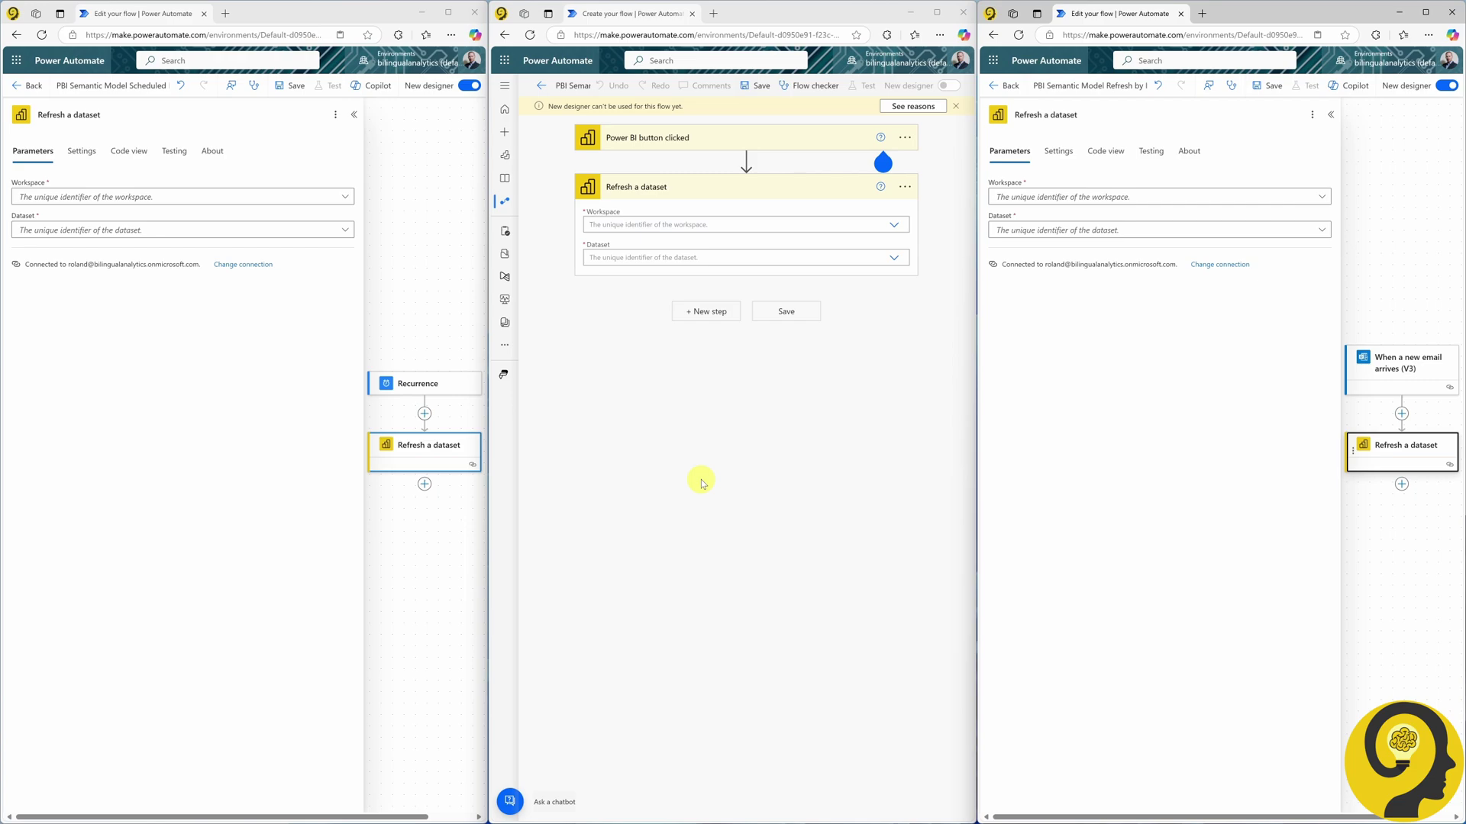
# In the scheduled flow, set Workspace to DataFlow 101 and Dataset to DataFlow Report.
pyautogui.click(347, 196)
pyautogui.click(204, 370)
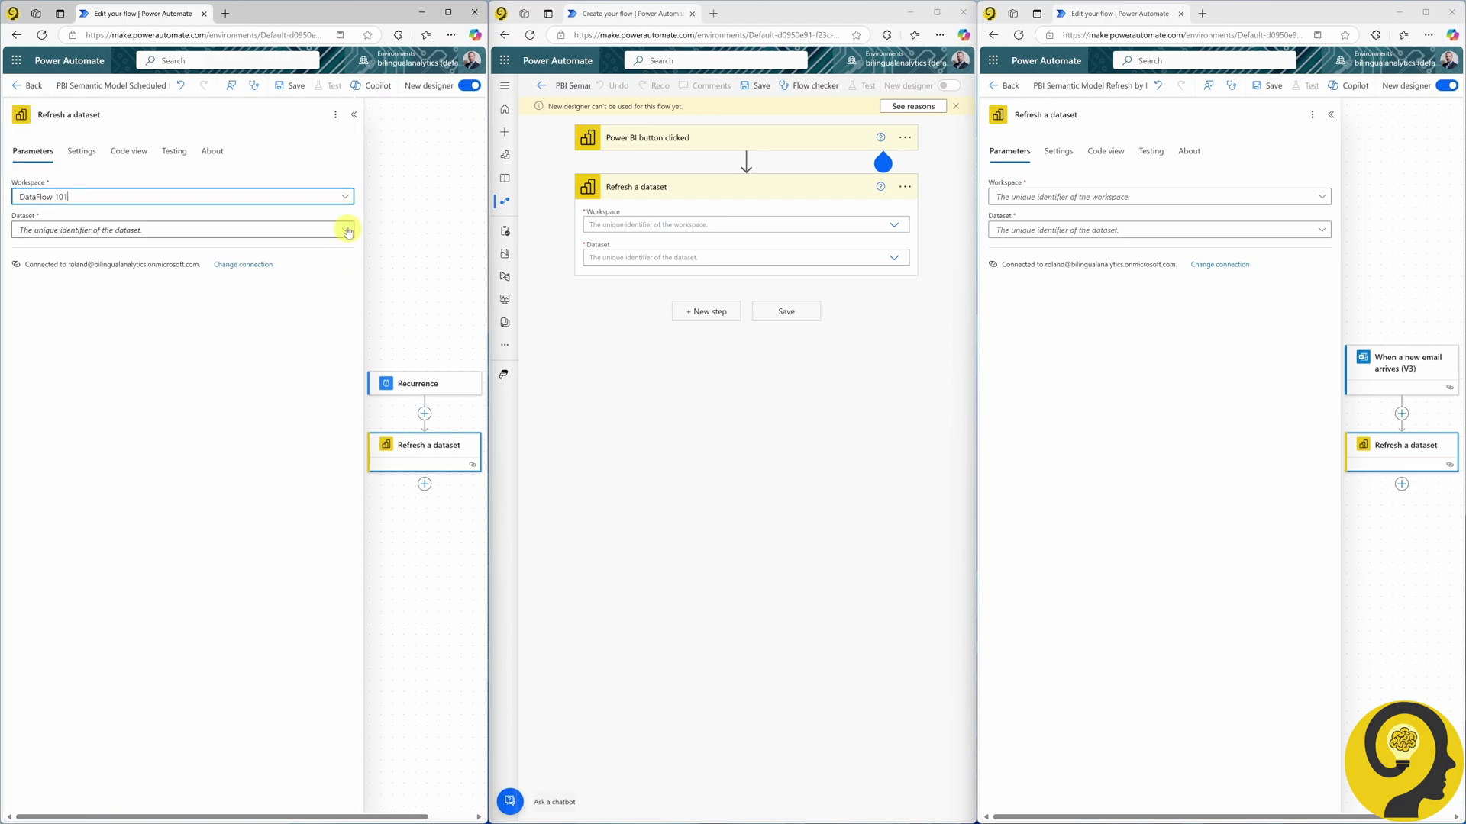
pyautogui.click(347, 230)
pyautogui.click(69, 252)
# Set workspace DataFlow 101 and dataset DataFlow Report in the button and email flows too.
pyautogui.click(894, 224)
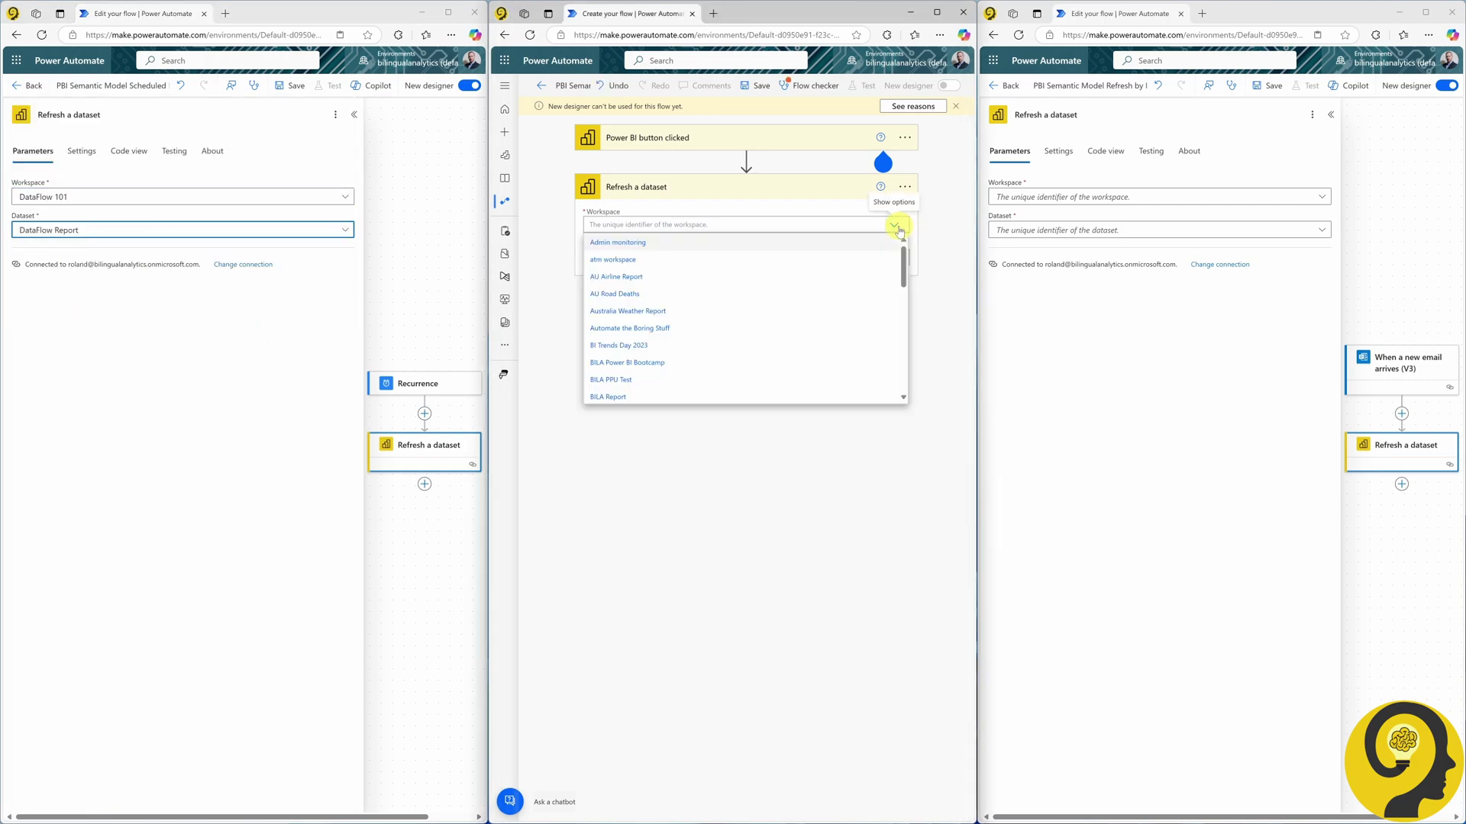
pyautogui.scroll(-5, 658, 324)
pyautogui.click(657, 323)
pyautogui.click(726, 252)
pyautogui.click(687, 275)
pyautogui.click(1211, 196)
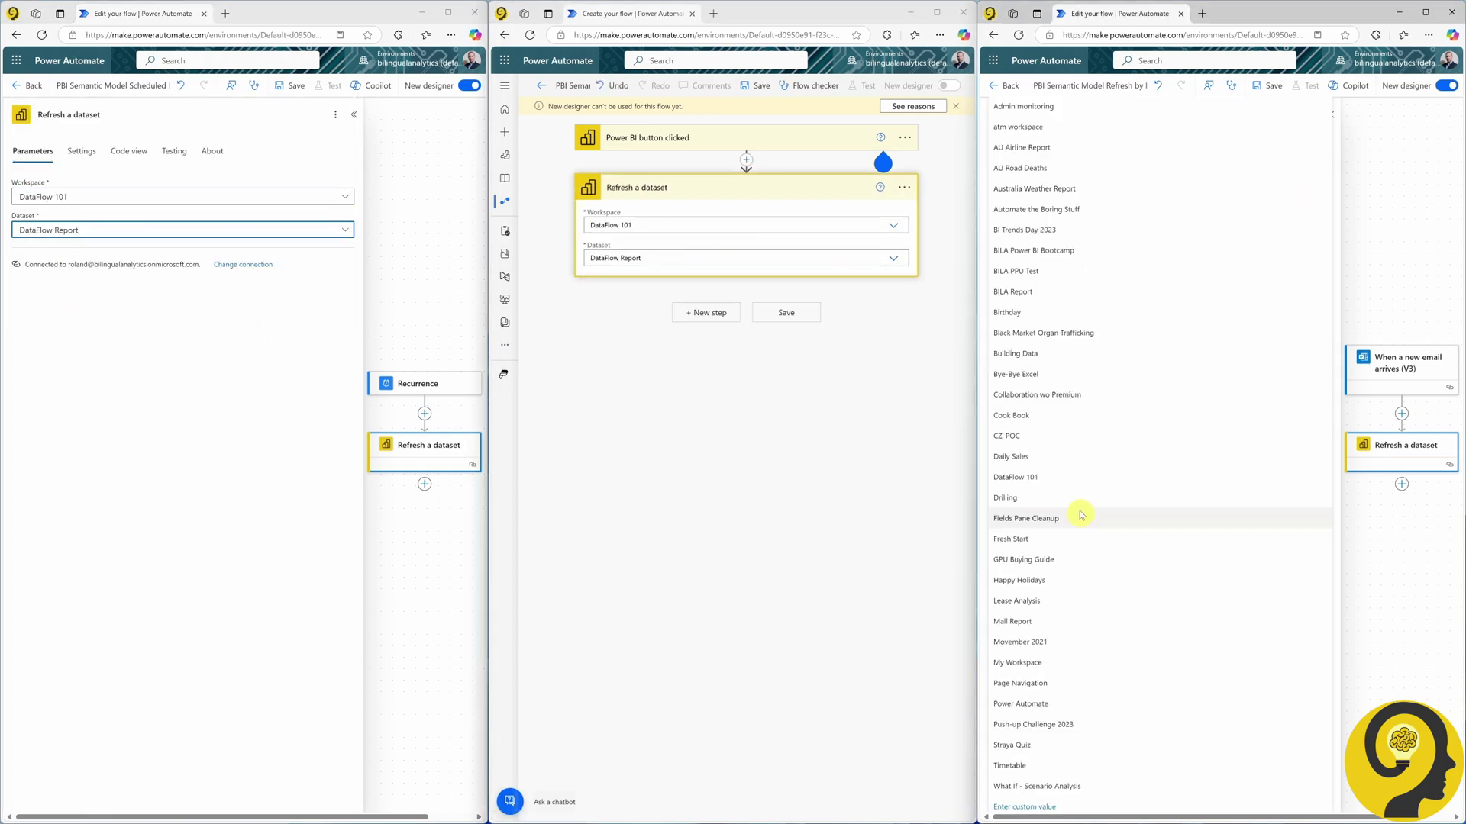
pyautogui.click(1015, 477)
pyautogui.click(1323, 230)
pyautogui.click(1260, 250)
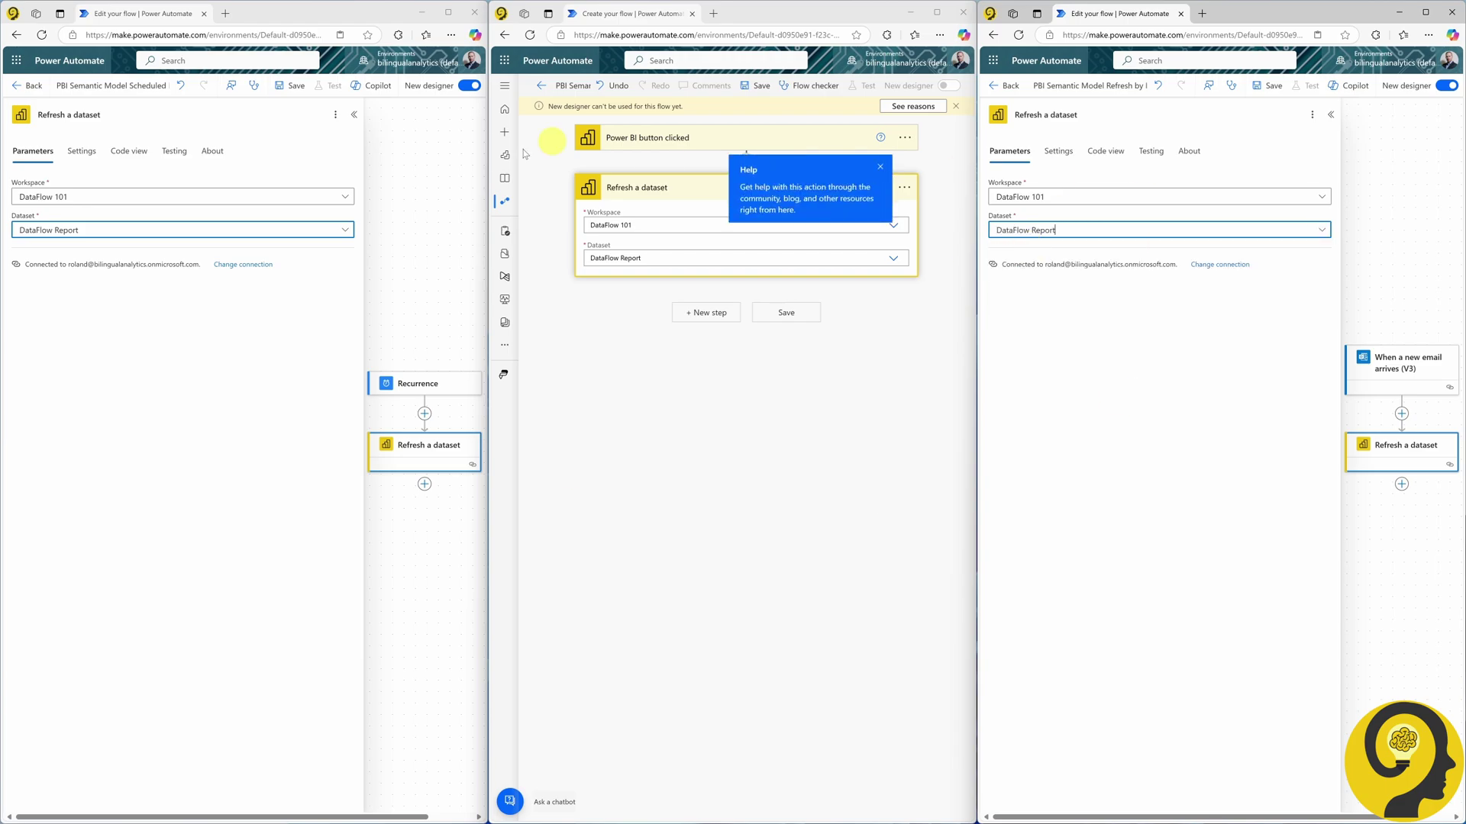
pyautogui.click(830, 498)
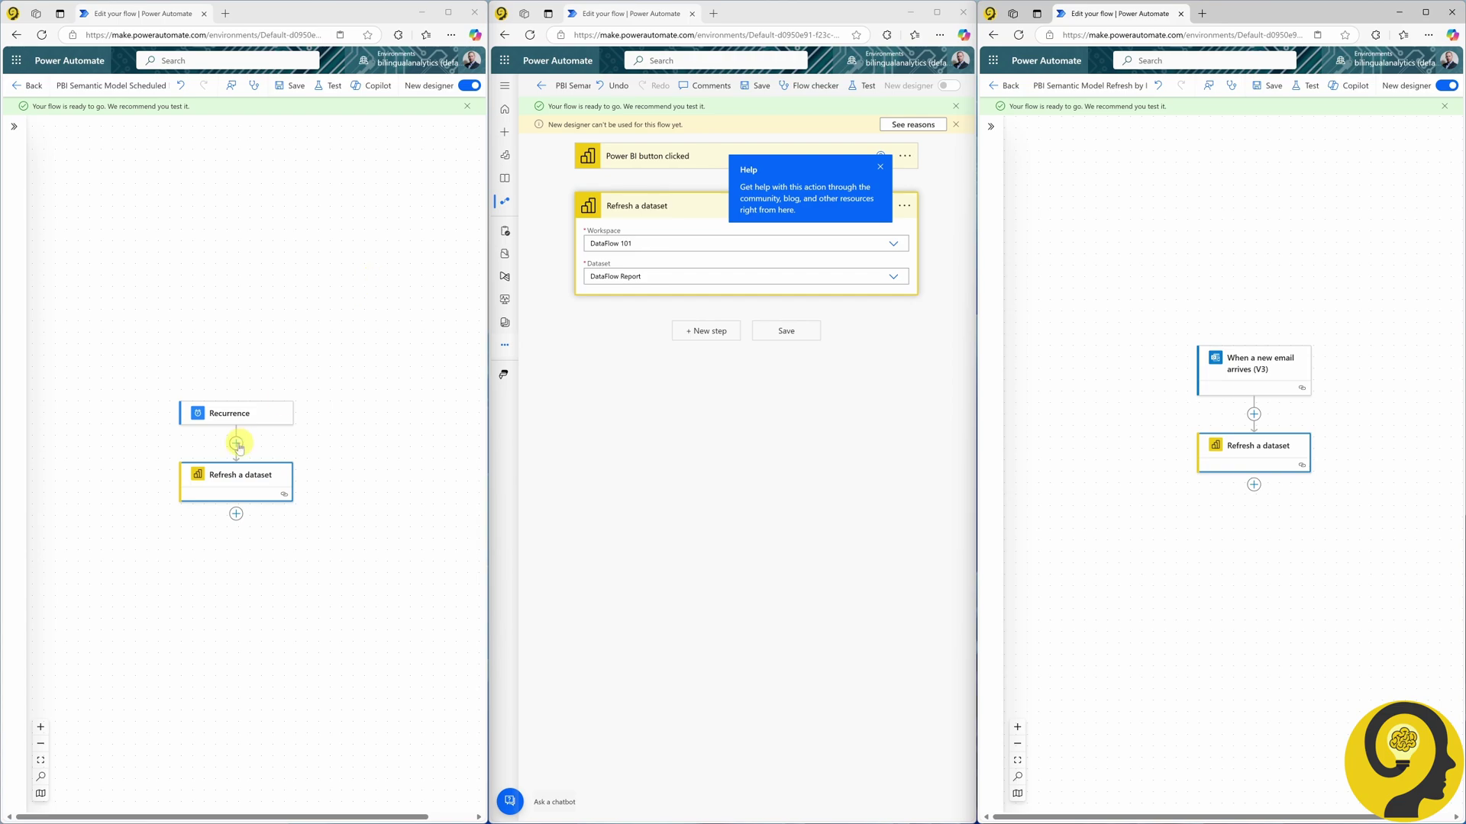
# Insert Refresh a dataflow before the scheduled flow's dataset refresh, Group Type Workspace, group and dataflow DataFlow 101.
pyautogui.click(236, 514)
pyautogui.write('power query')
pyautogui.click(85, 354)
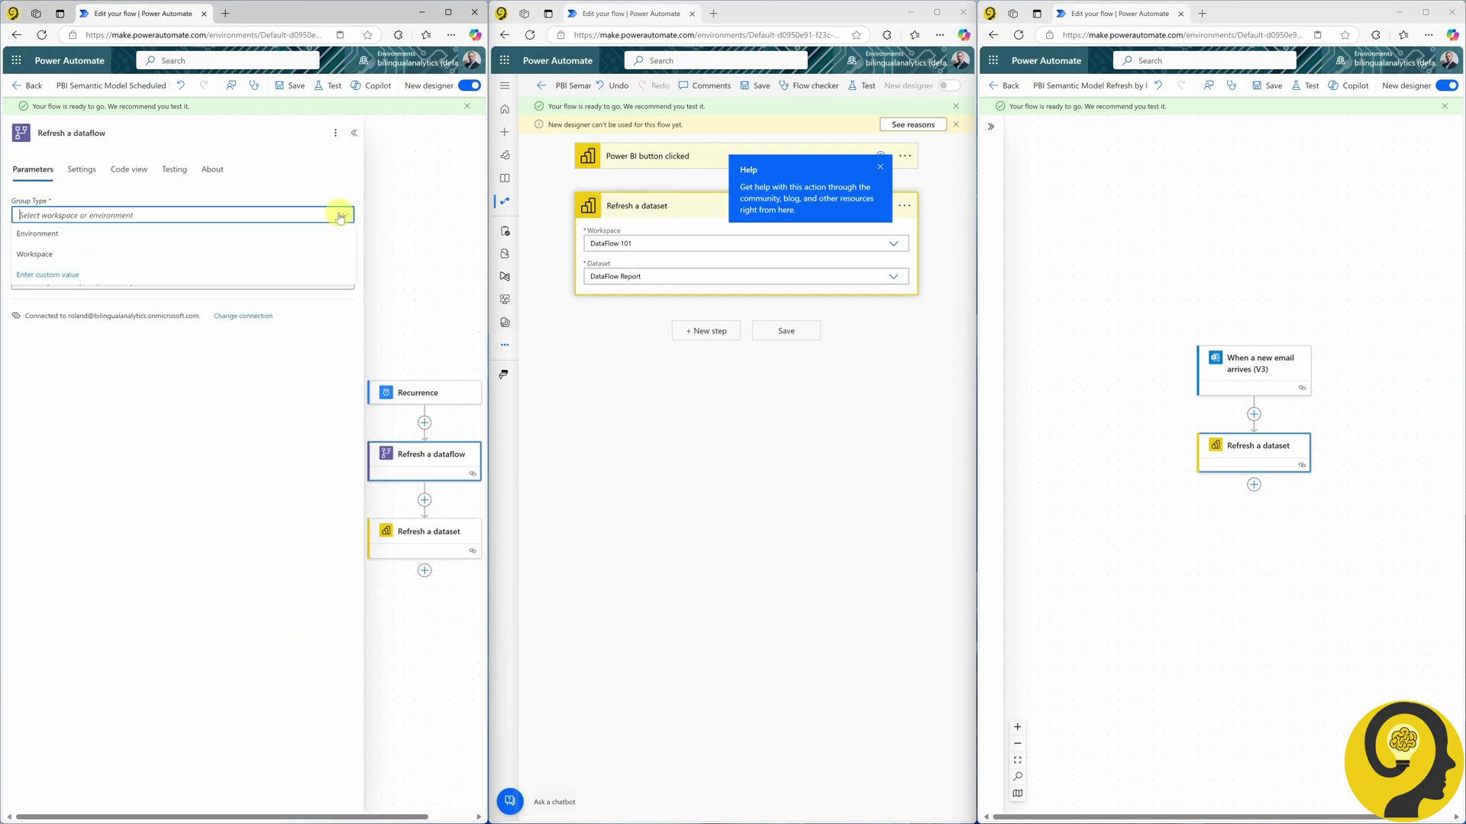
pyautogui.click(344, 215)
pyautogui.click(344, 251)
pyautogui.click(275, 249)
pyautogui.click(77, 496)
pyautogui.click(329, 281)
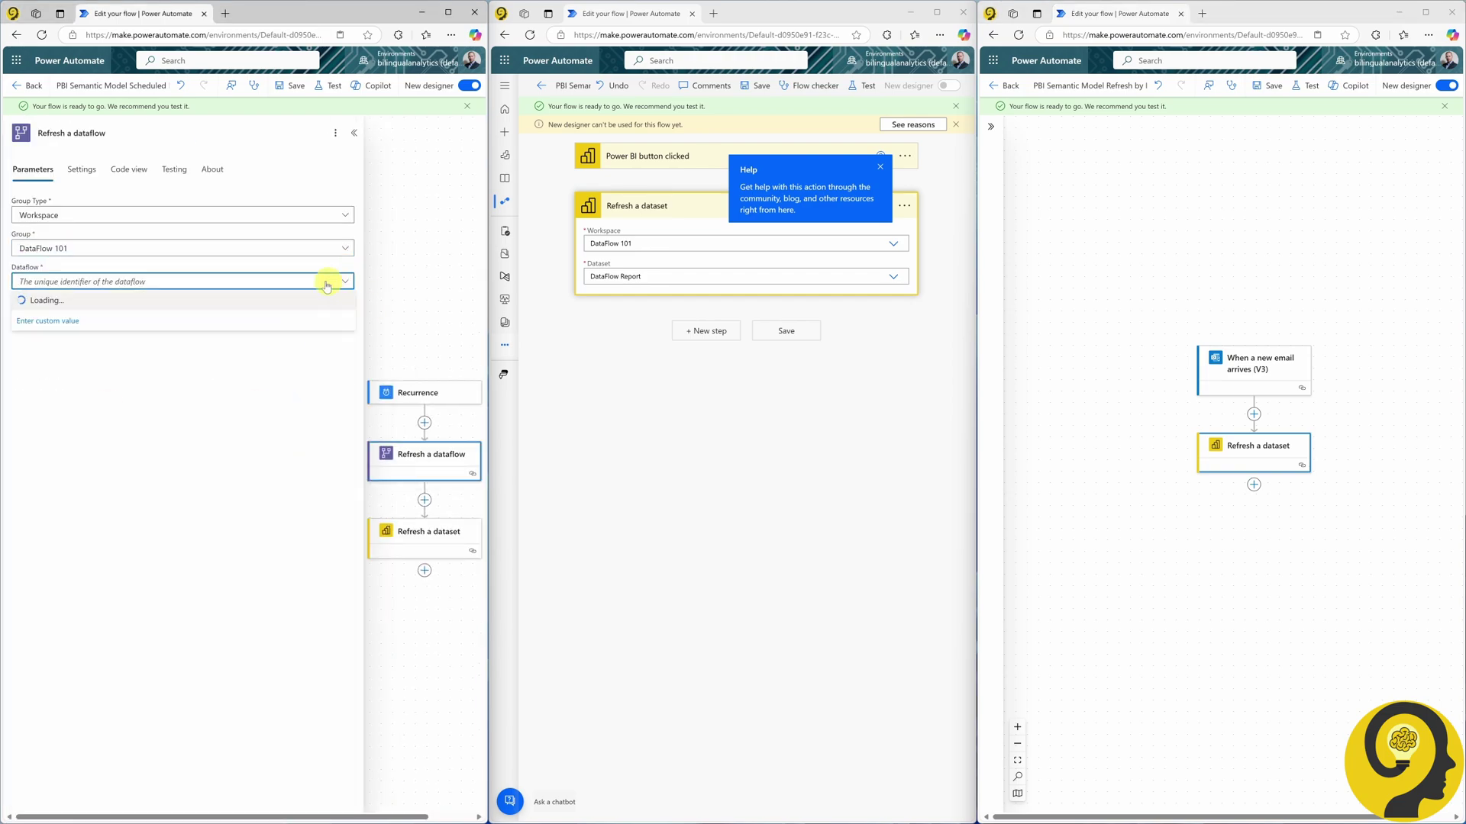
pyautogui.click(98, 337)
# Add 'When a dataflow refresh completes' after it, with Workspace group type and DataFlow 101 group and dataflow.
pyautogui.click(424, 500)
pyautogui.click(374, 486)
pyautogui.write('dataflow')
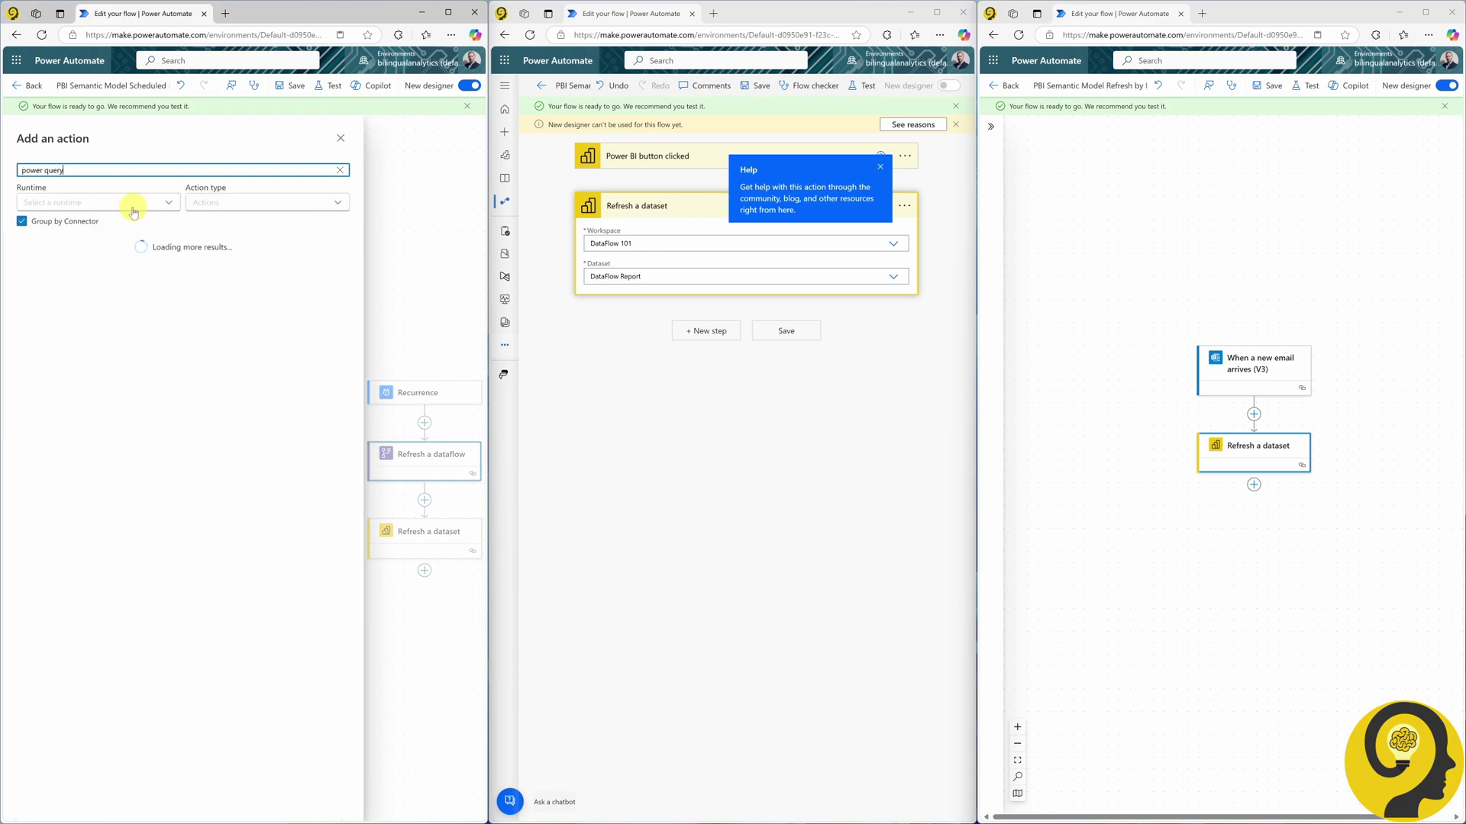
pyautogui.click(104, 403)
pyautogui.click(337, 215)
pyautogui.click(336, 254)
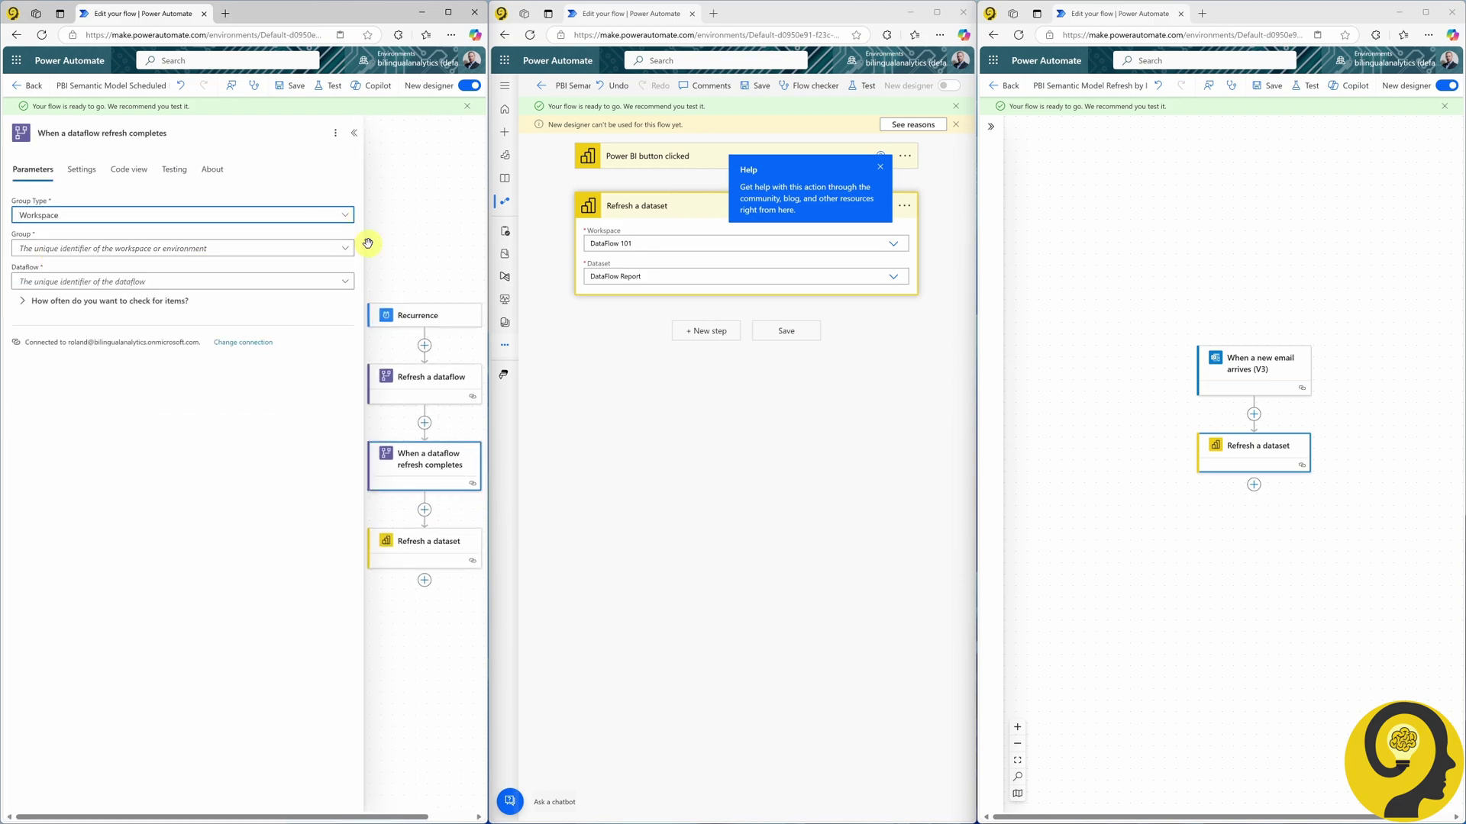
pyautogui.click(344, 248)
pyautogui.click(88, 494)
pyautogui.click(345, 282)
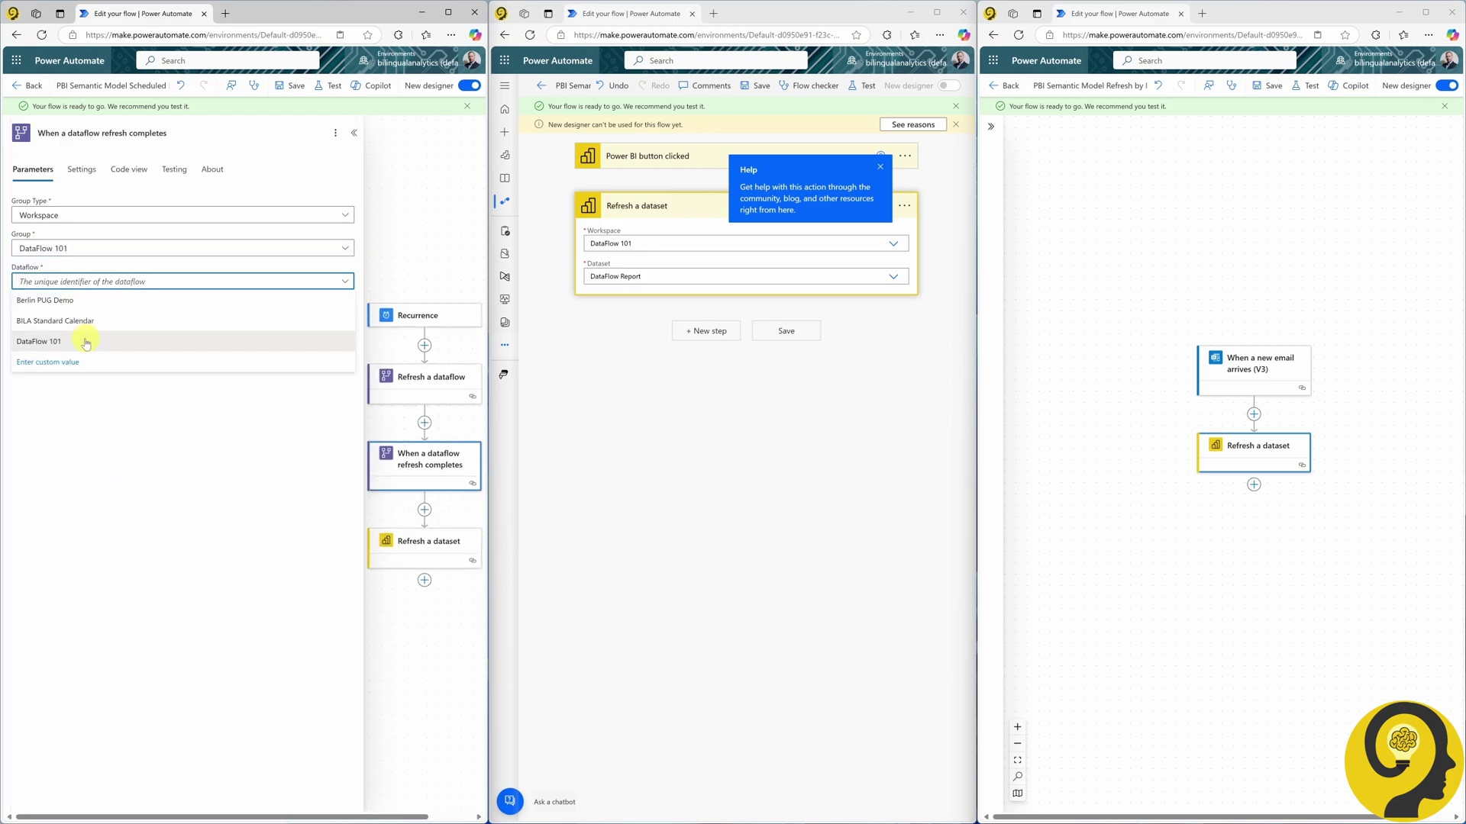
pyautogui.click(81, 326)
pyautogui.click(353, 133)
# In the button flow, add Refresh a dataflow after the trigger for Workspace DataFlow 101, dataflow DataFlow 101.
pyautogui.click(40, 727)
pyautogui.moveTo(285, 374); pyautogui.dragTo(186, 399)
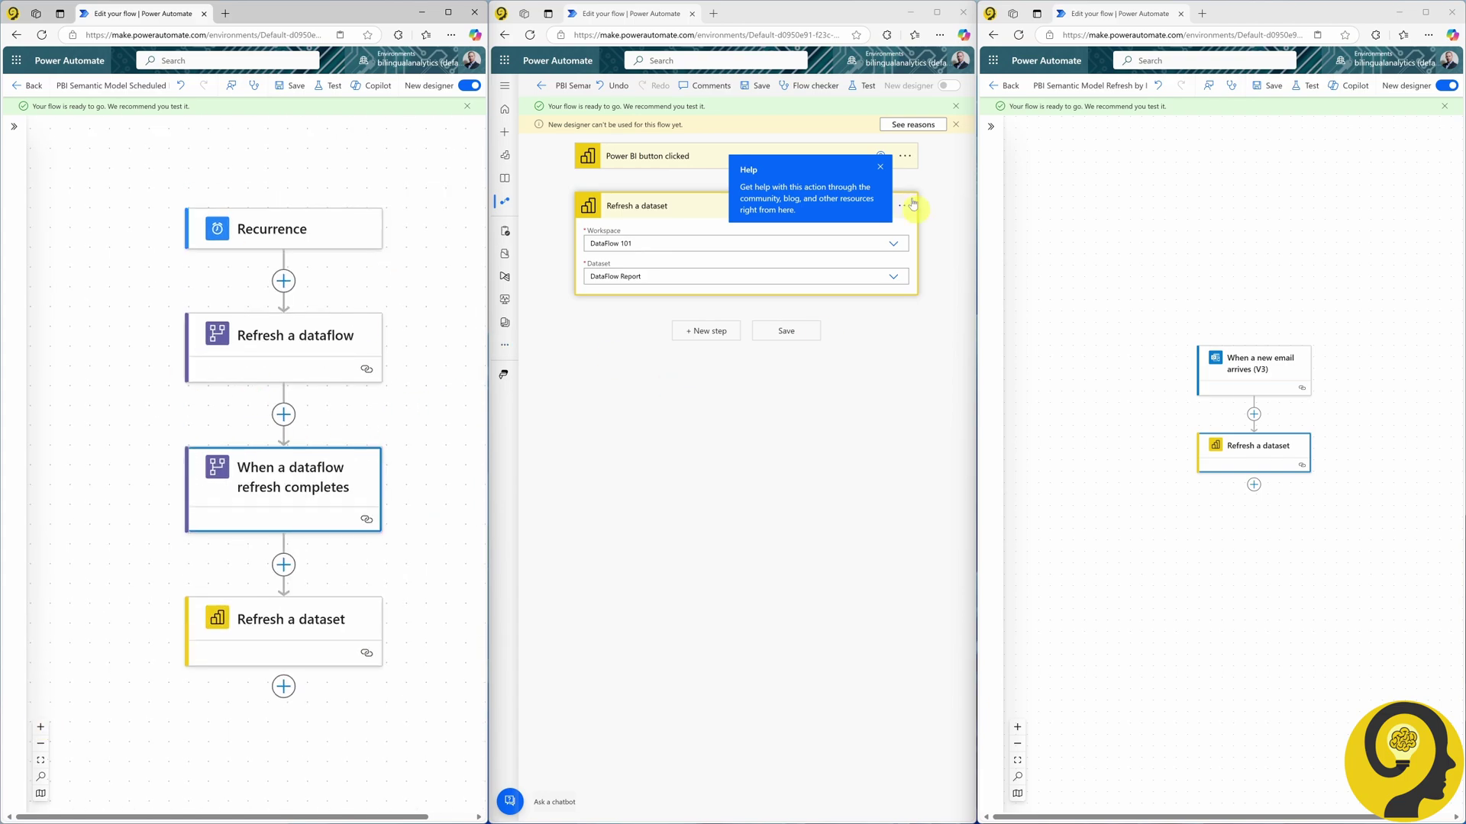
pyautogui.click(746, 181)
pyautogui.click(748, 201)
pyautogui.write('power query')
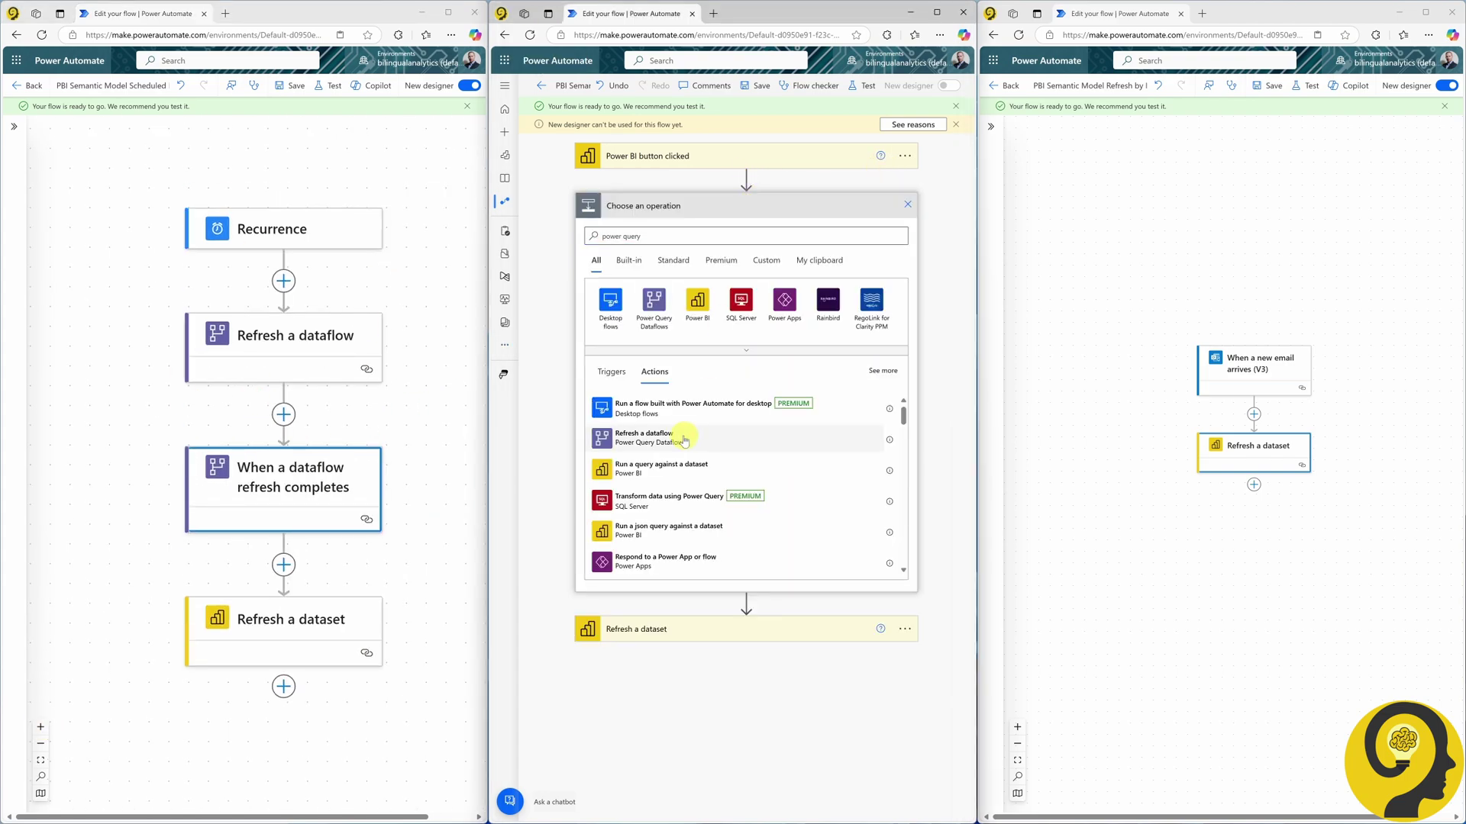
pyautogui.click(671, 439)
pyautogui.click(886, 243)
pyautogui.click(888, 280)
pyautogui.click(890, 276)
pyautogui.click(699, 422)
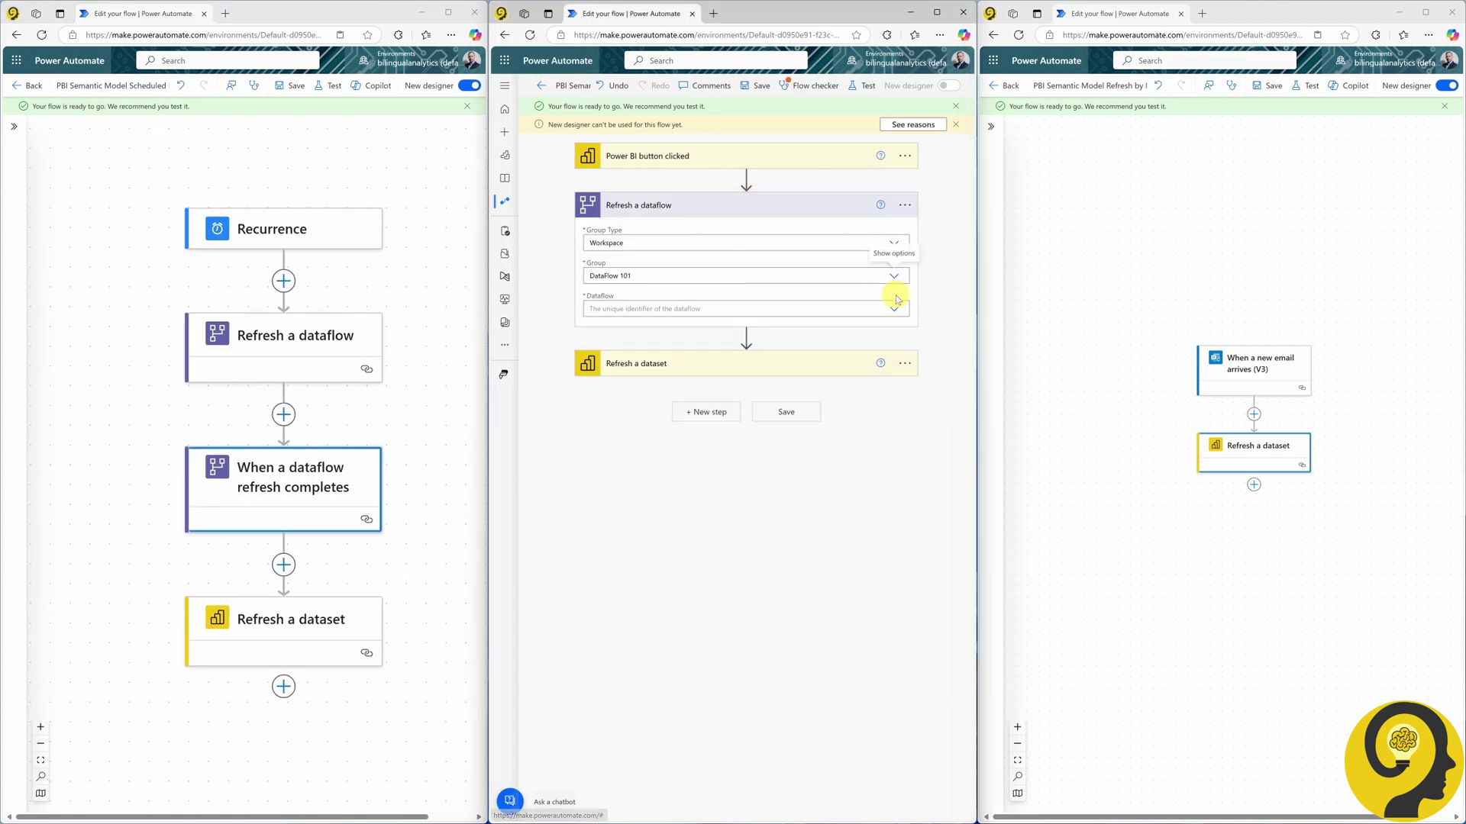
pyautogui.click(893, 312)
pyautogui.click(672, 348)
# Follow the button flow's dataflow refresh with 'When a dataflow refresh completes' for DataFlow 101 in Workspace.
pyautogui.click(749, 334)
pyautogui.click(746, 354)
pyautogui.write('power query')
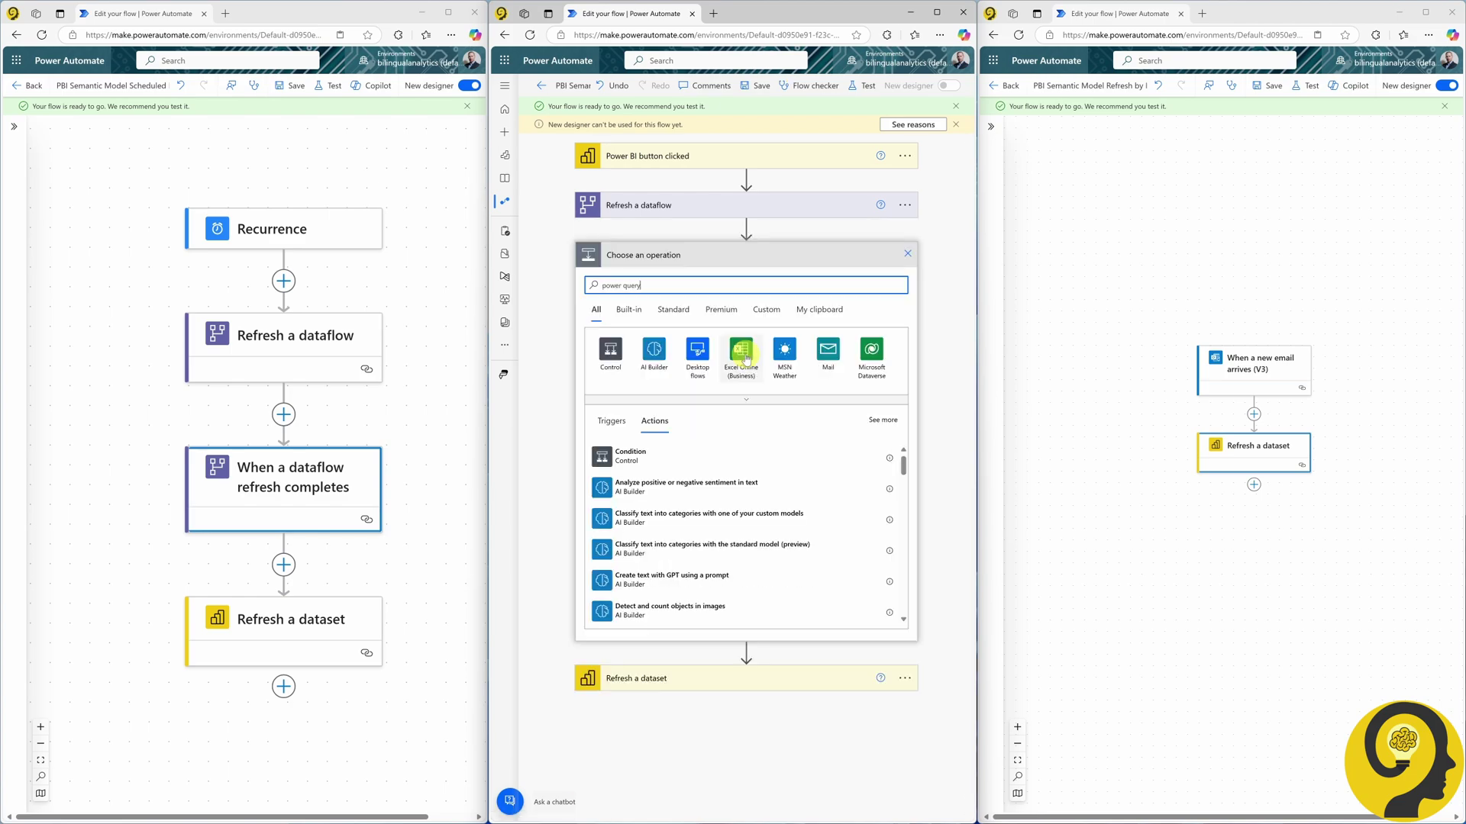
pyautogui.click(610, 420)
pyautogui.scroll(-2, 687, 527)
pyautogui.click(682, 538)
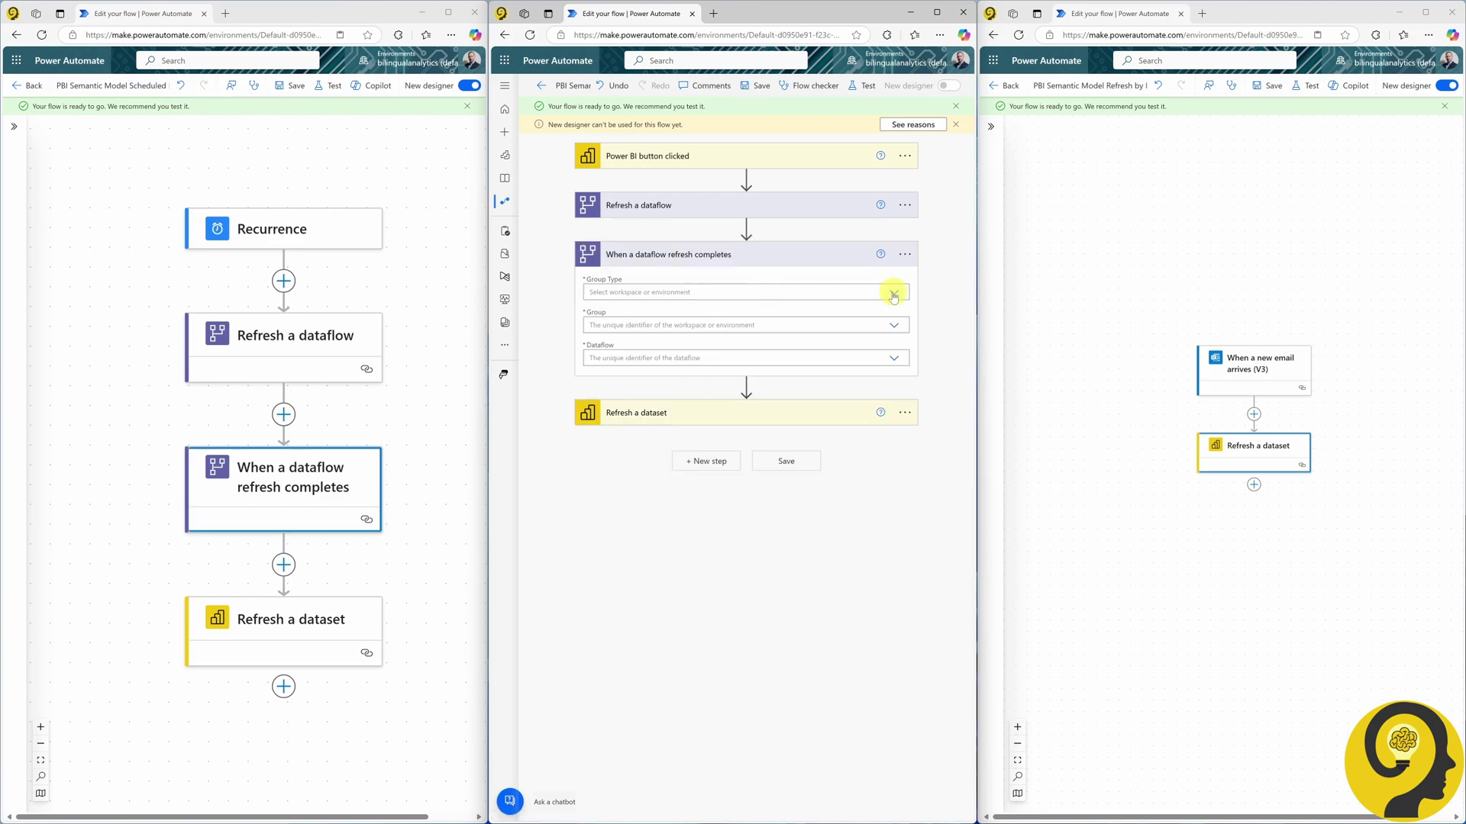
pyautogui.click(890, 291)
pyautogui.click(620, 310)
pyautogui.click(893, 325)
pyautogui.click(631, 481)
pyautogui.click(894, 358)
pyautogui.click(664, 415)
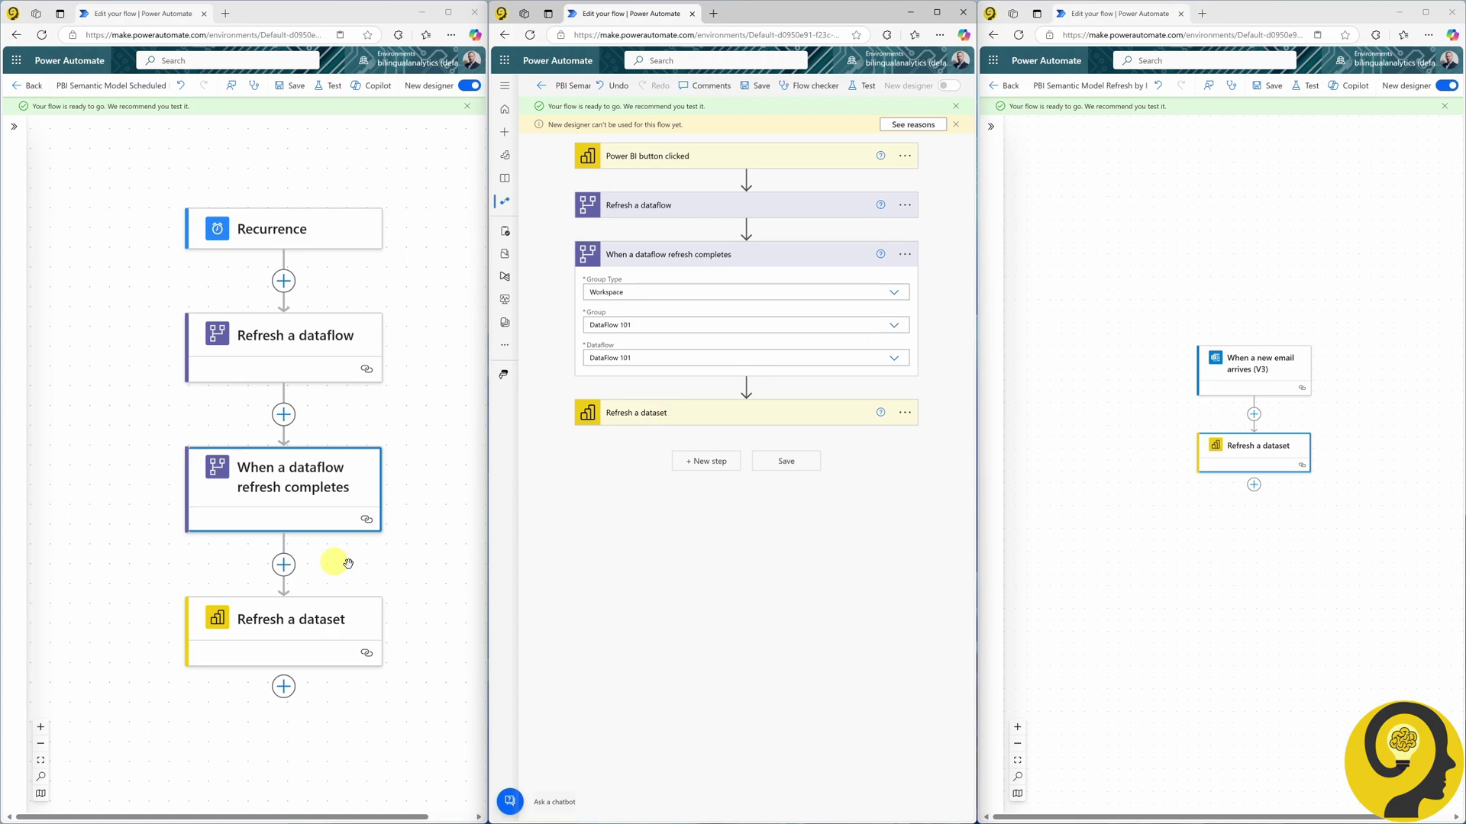